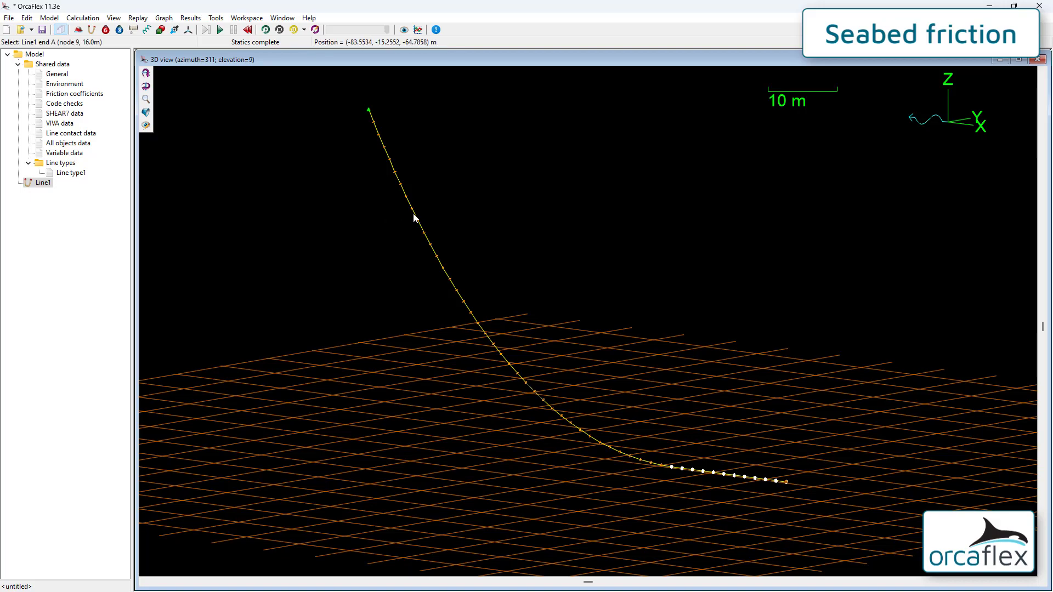
# Review Line1's seabed resistance settings and consult the Friction theory topic in the help documentation
pyautogui.doubleClick(414, 218)
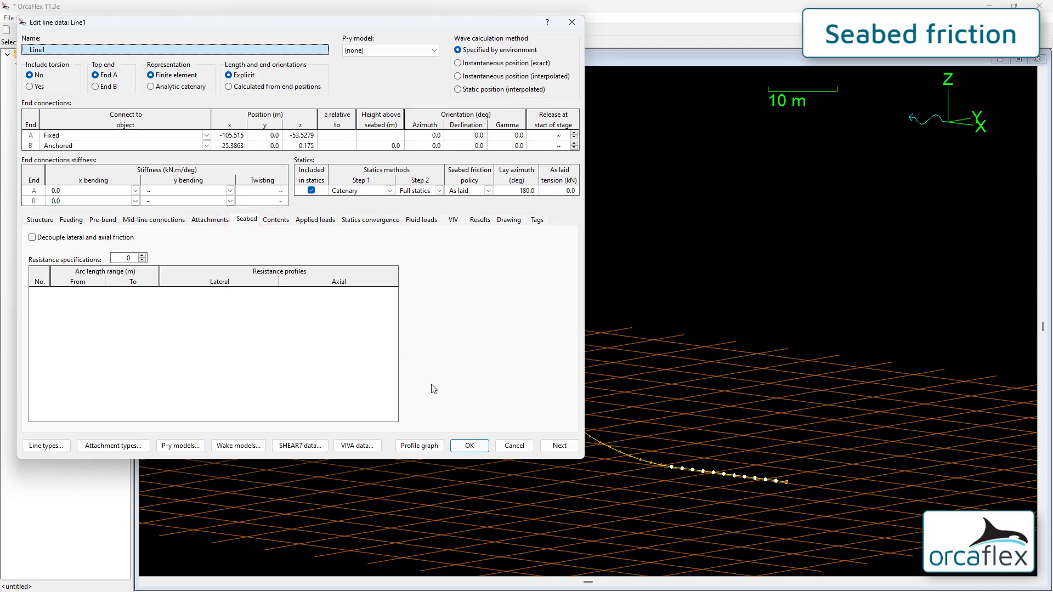
pyautogui.click(470, 444)
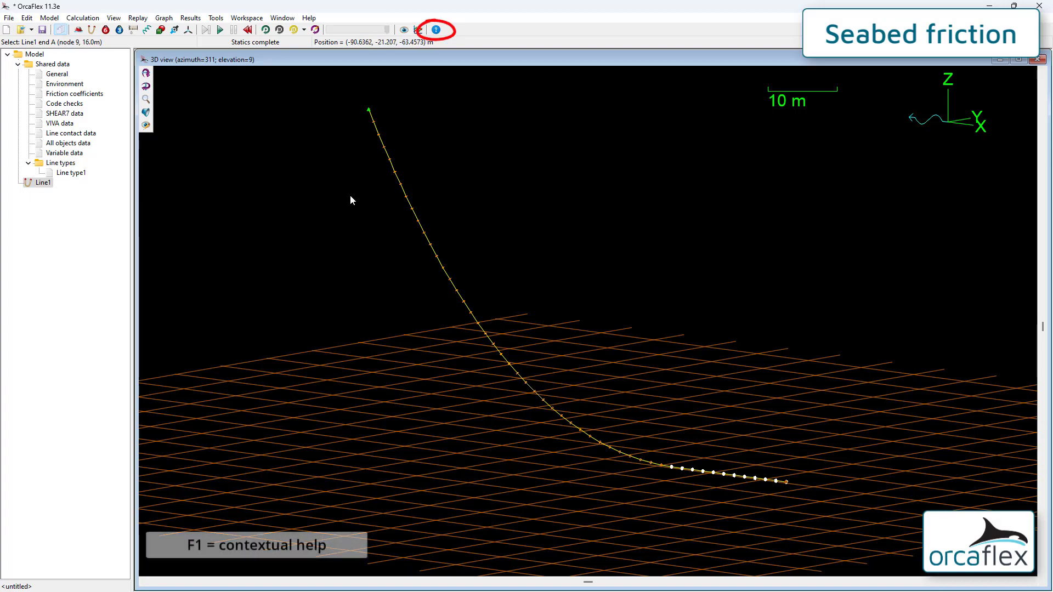
pyautogui.click(436, 30)
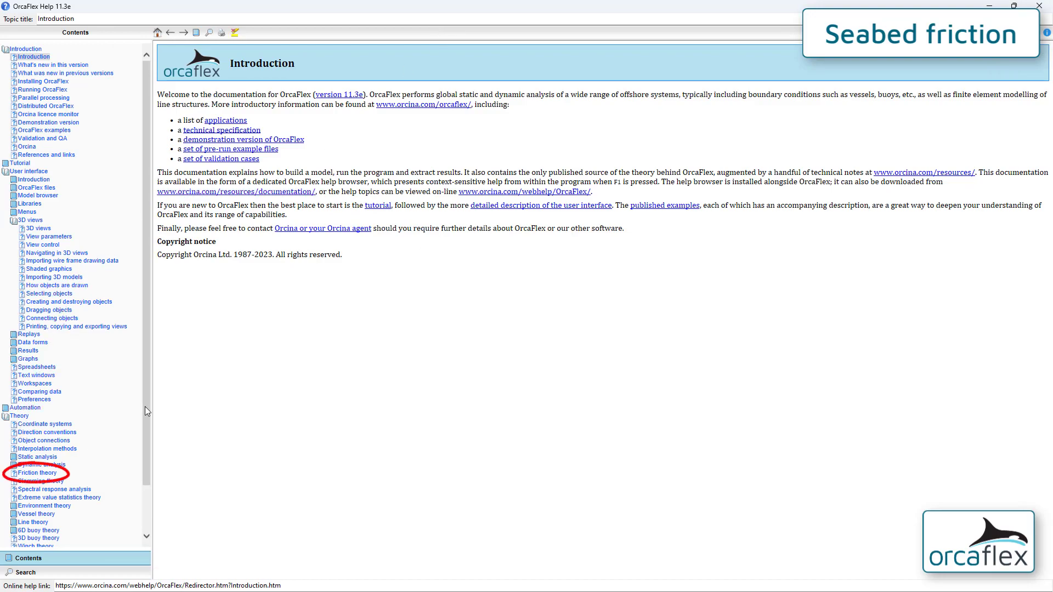
pyautogui.click(36, 473)
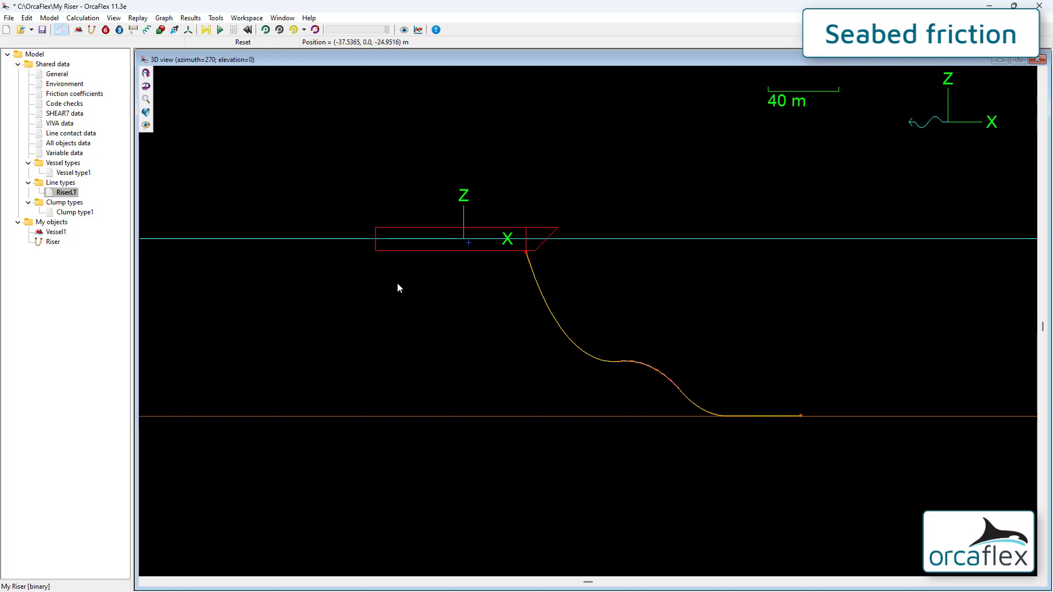
# Add a second line type to the riser model and name it Chain
pyautogui.doubleClick(68, 192)
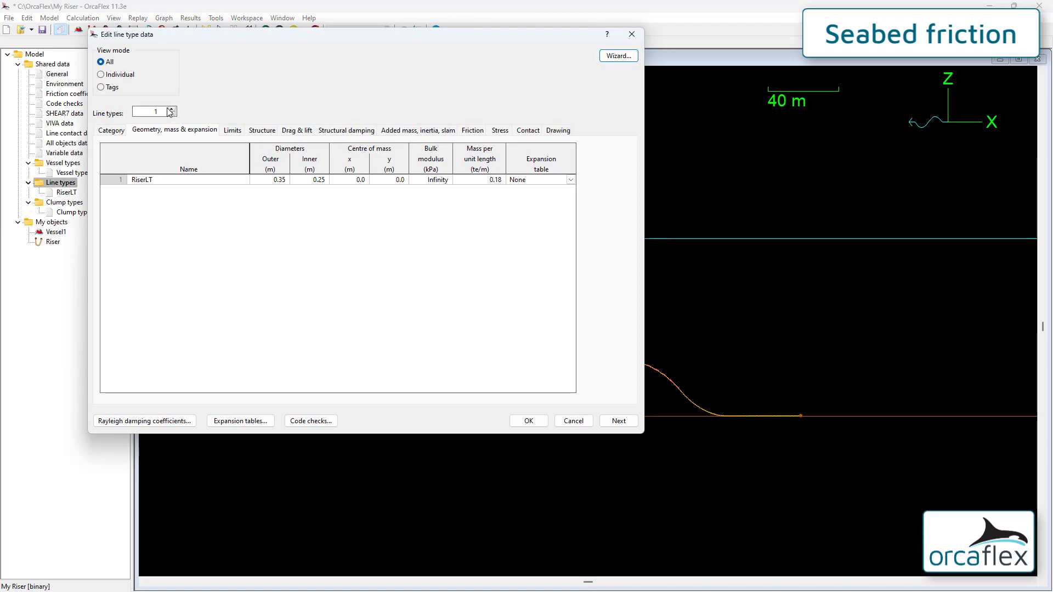
pyautogui.click(172, 109)
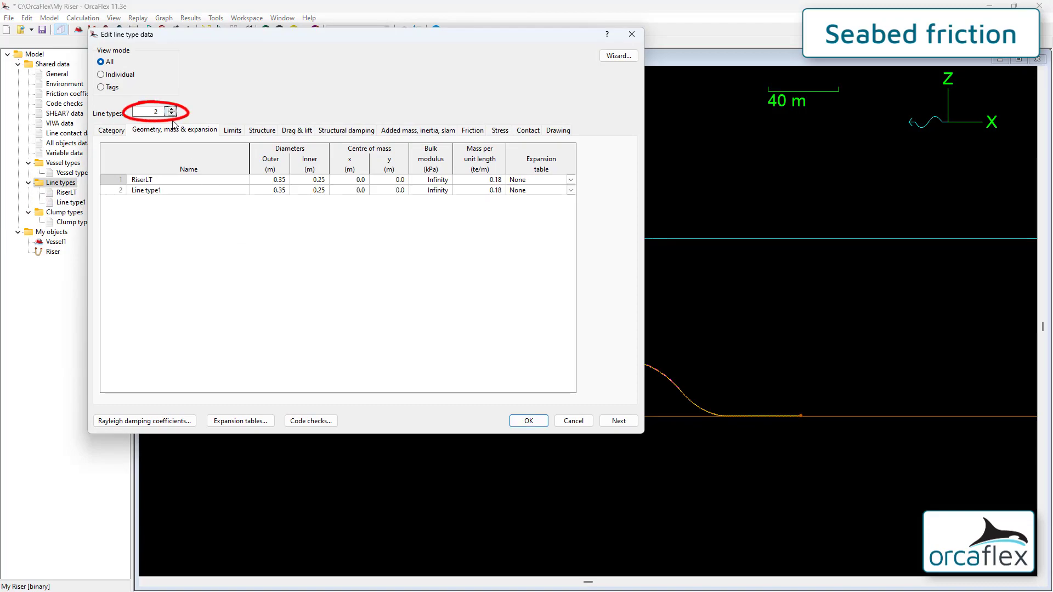
pyautogui.click(165, 191)
pyautogui.write('Chain')
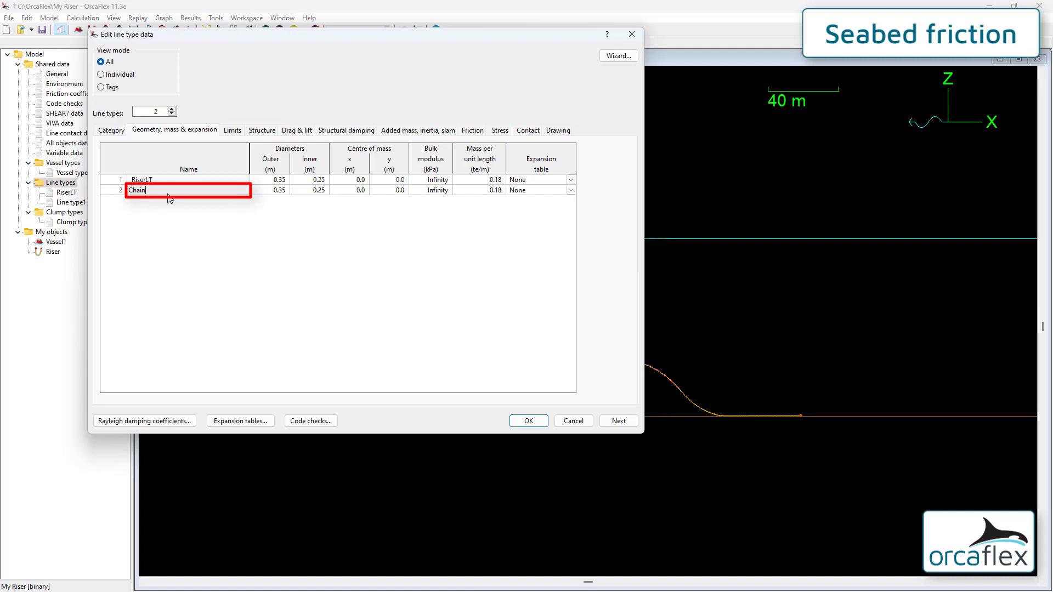
pyautogui.press('Return')
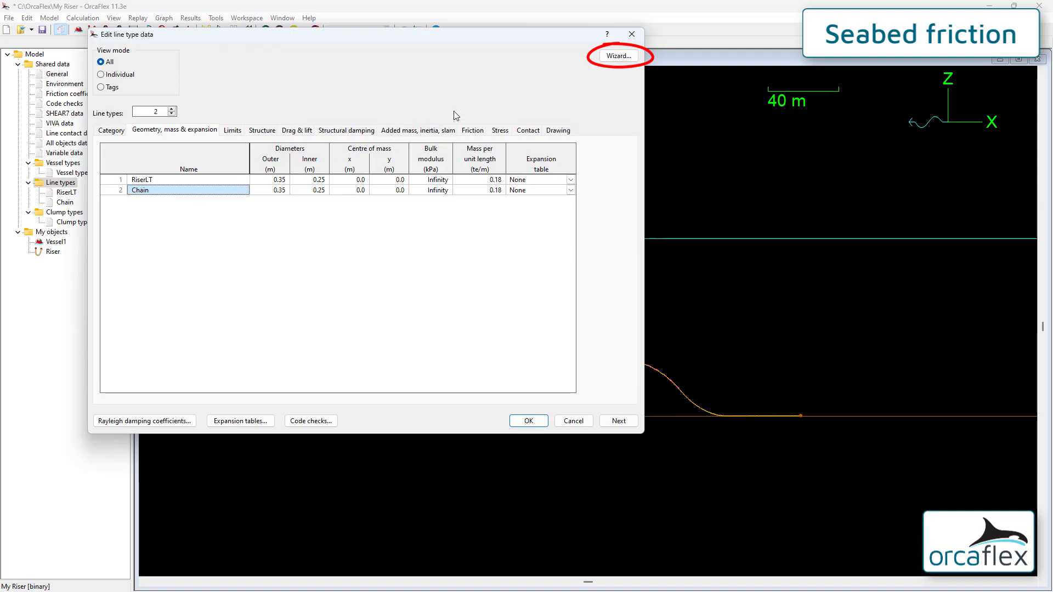
# Derive the Chain line type's properties with the line type wizard, using the Chain category and a bar diameter of 0.08 m
pyautogui.click(619, 56)
pyautogui.click(619, 56)
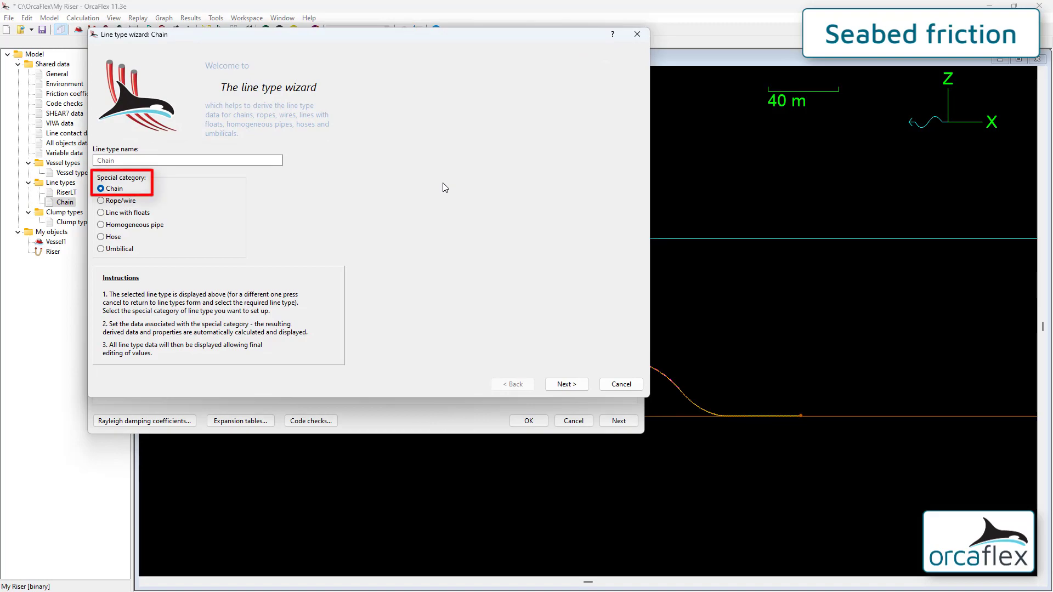
pyautogui.click(569, 385)
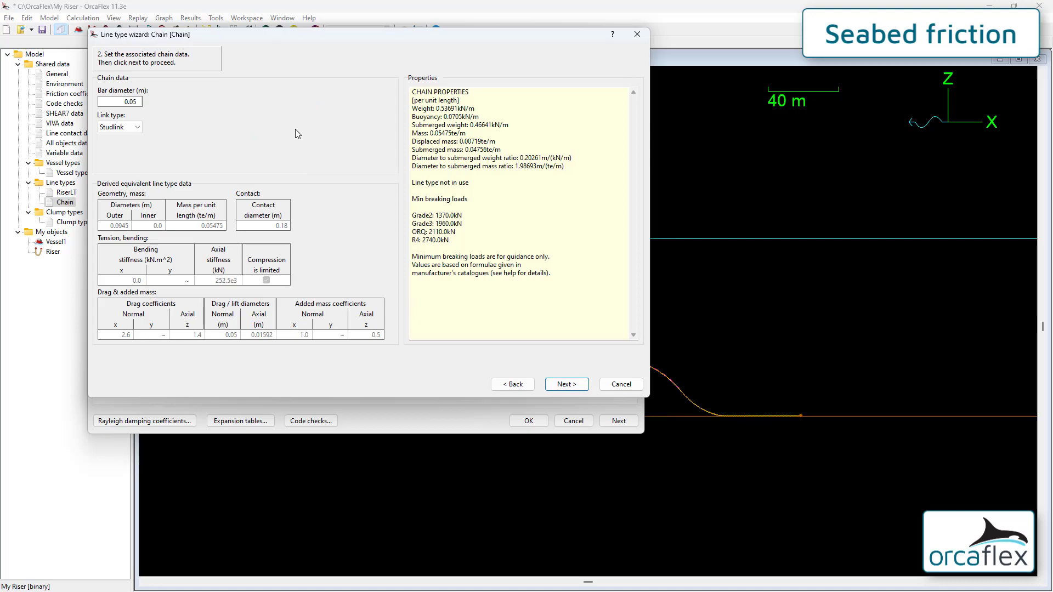
pyautogui.click(130, 103)
pyautogui.write('0.08')
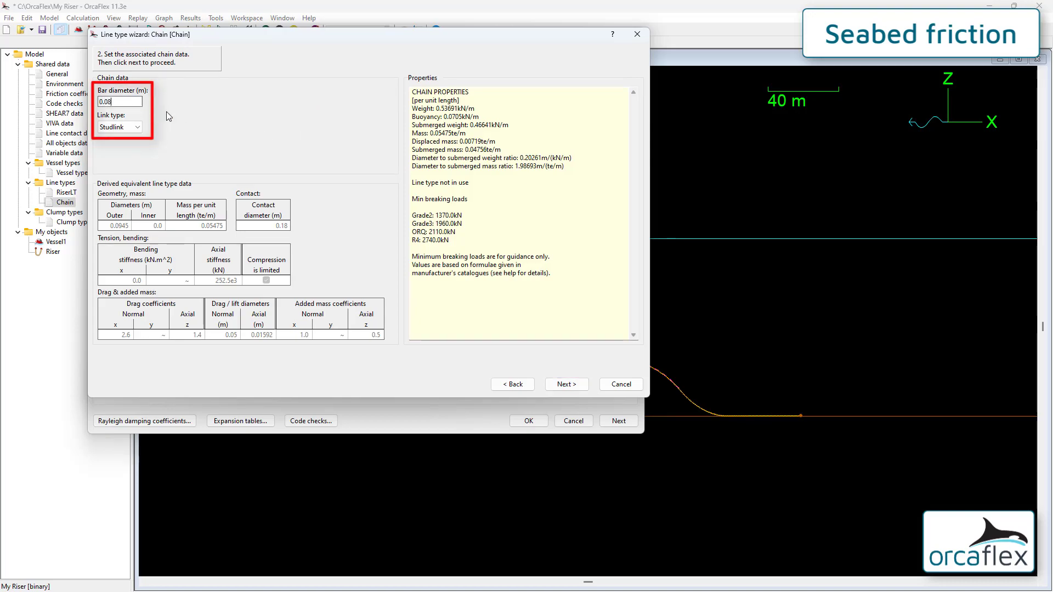
pyautogui.press('Return')
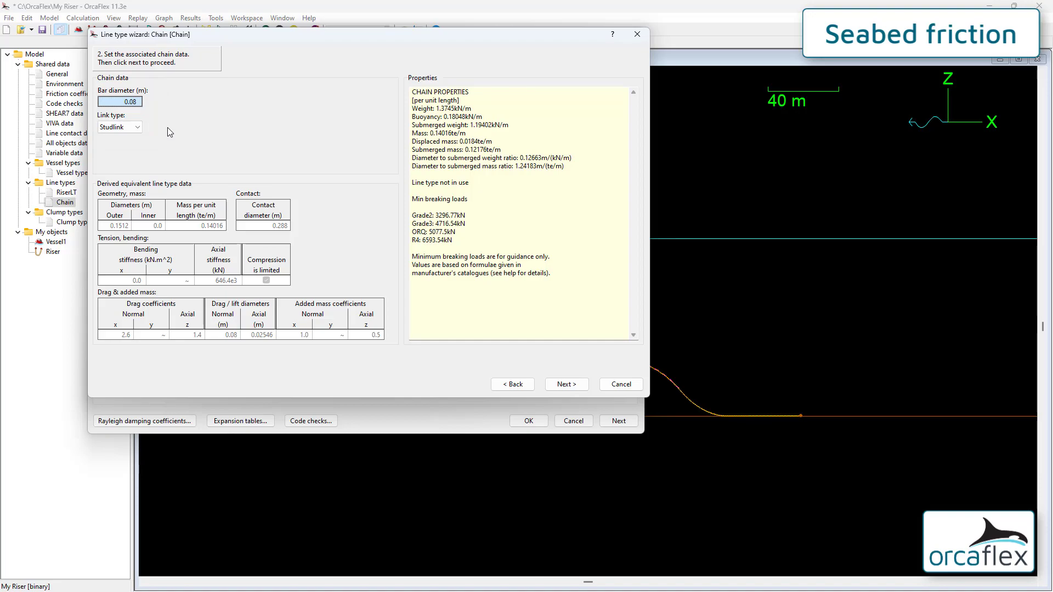
pyautogui.click(576, 384)
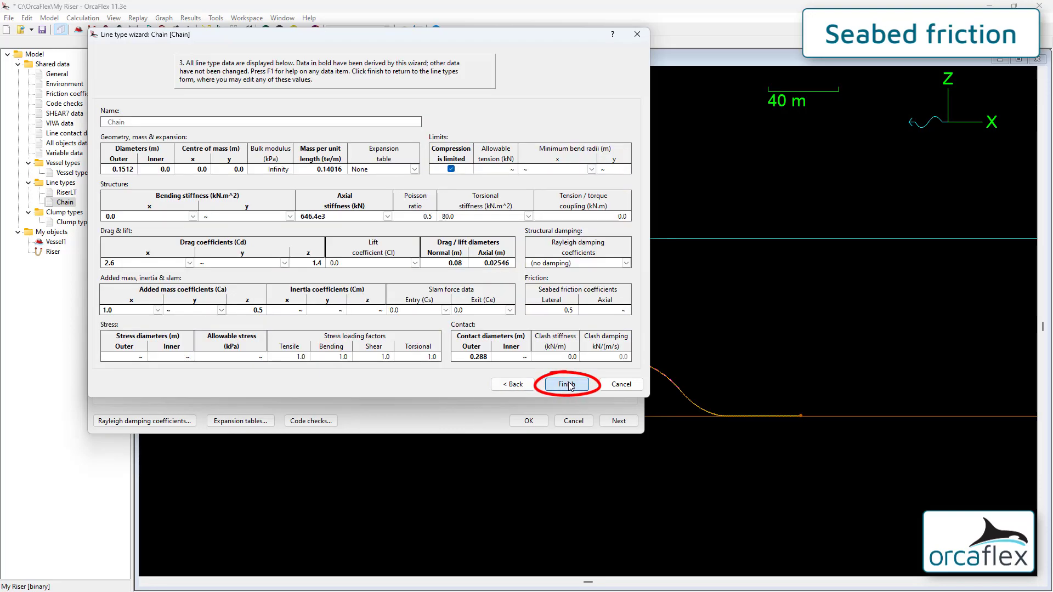
pyautogui.click(576, 385)
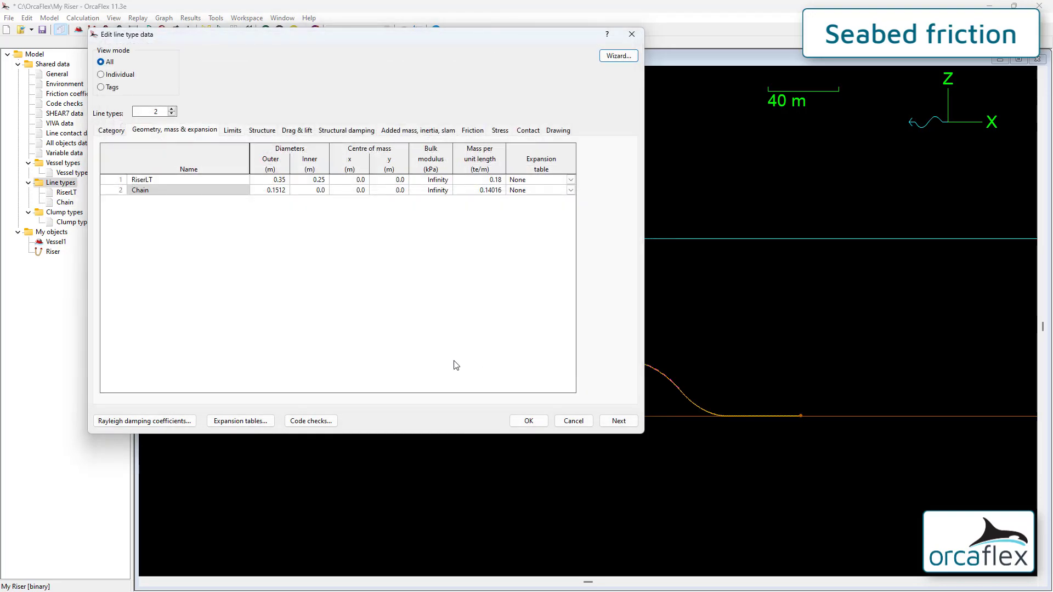
# Change the Chain line type's drawing colour to blue and accept the line type data
pyautogui.click(552, 136)
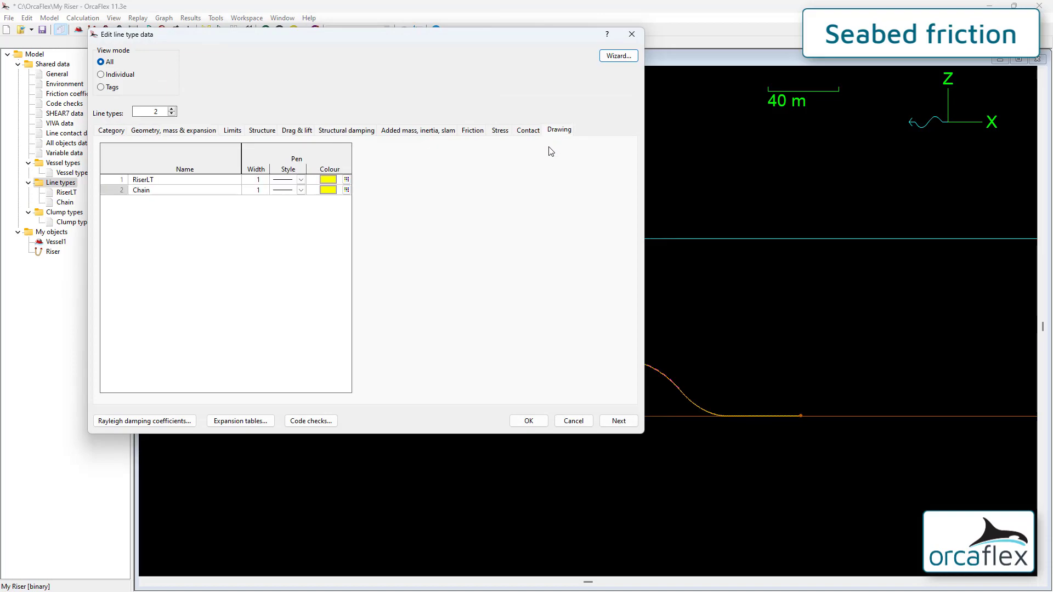
pyautogui.click(347, 190)
pyautogui.click(533, 206)
pyautogui.click(484, 306)
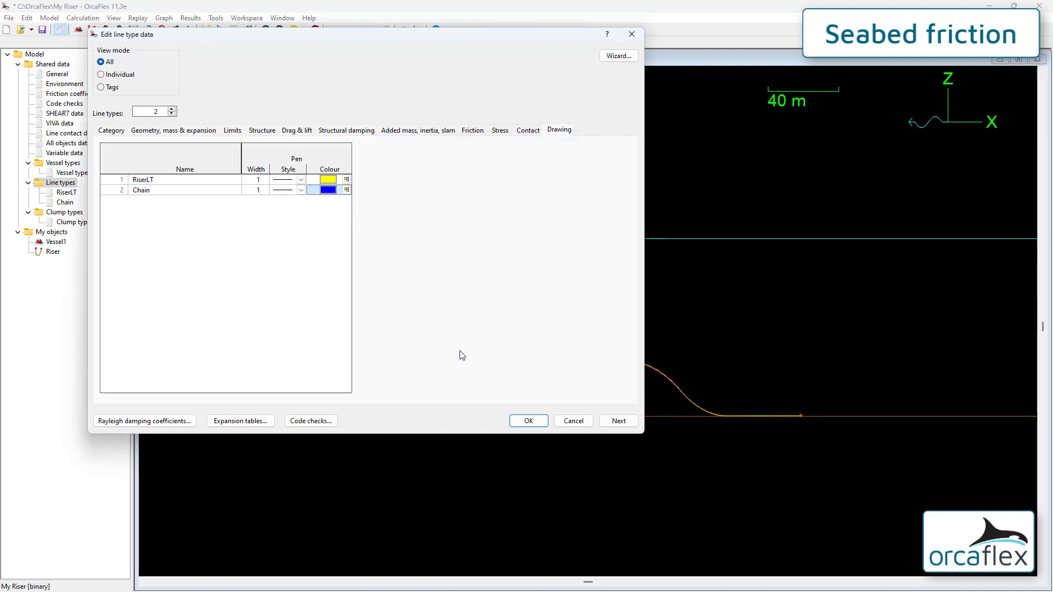
pyautogui.click(529, 423)
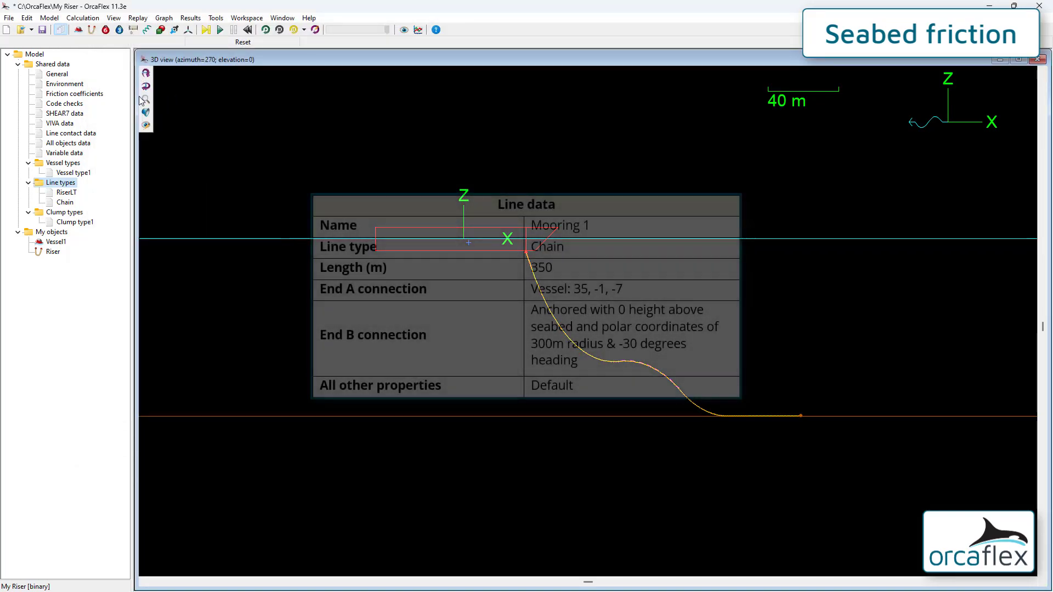
# Place a new line in the 3D view beside the vessel and name it Mooring 1
pyautogui.click(91, 30)
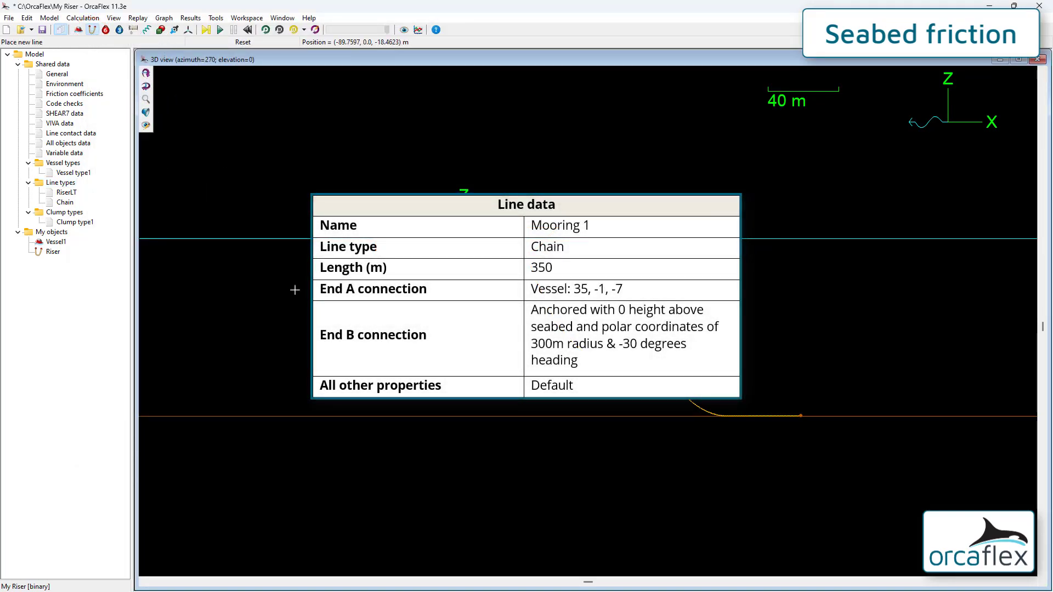
pyautogui.click(276, 317)
pyautogui.doubleClick(282, 339)
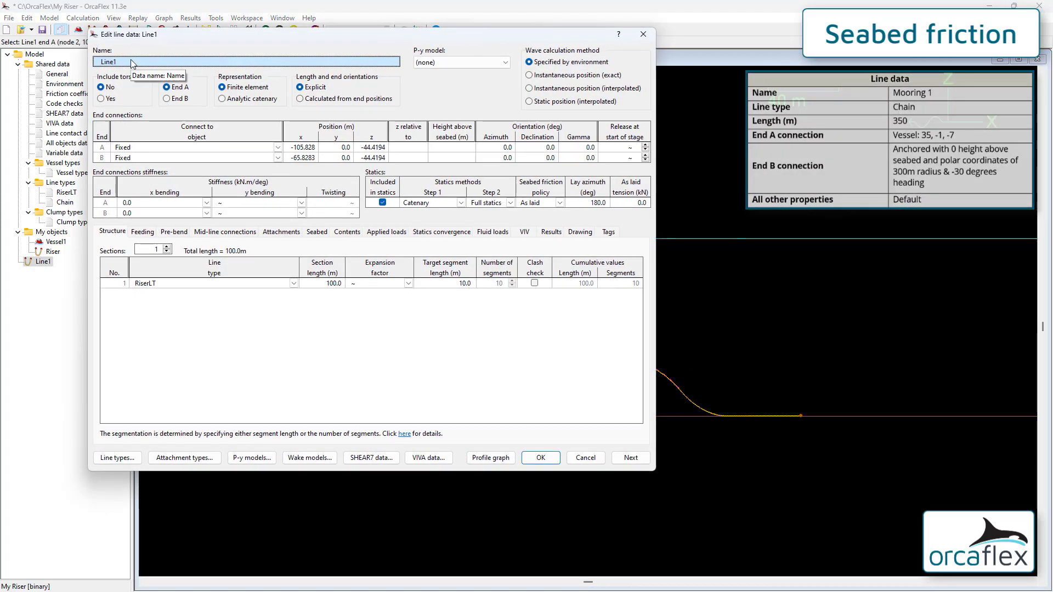
pyautogui.write('Mooring')
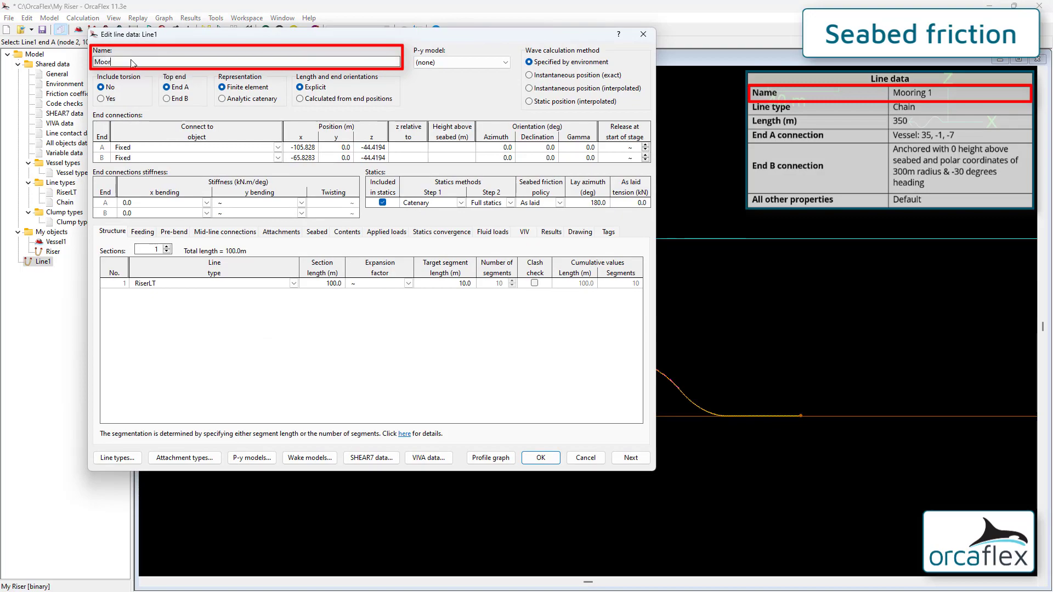
pyautogui.write('1')
pyautogui.press('Return')
# Set the section length of Mooring 1 to 350 m
pyautogui.click(323, 283)
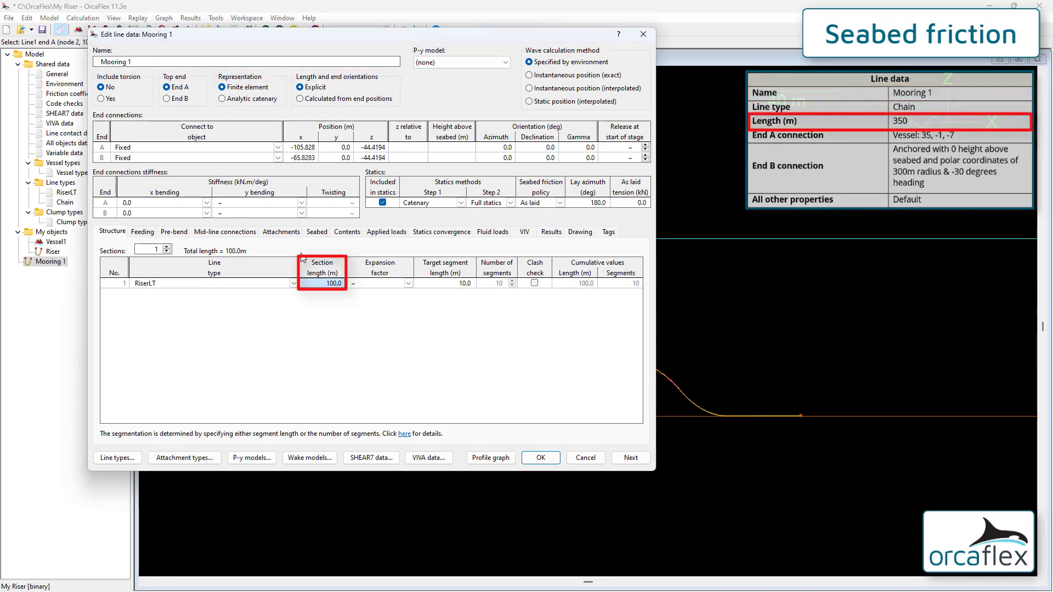
pyautogui.write('350')
pyautogui.press('Return')
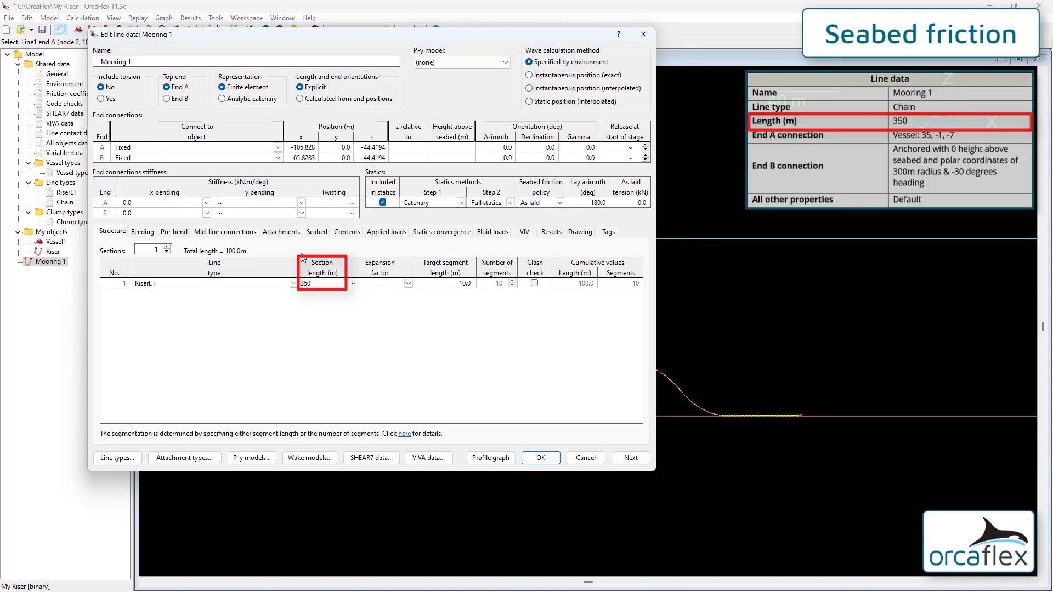
# Connect End A of Mooring 1 to Vessel1 at position x 35, y -1, z -7
pyautogui.click(279, 148)
pyautogui.click(254, 182)
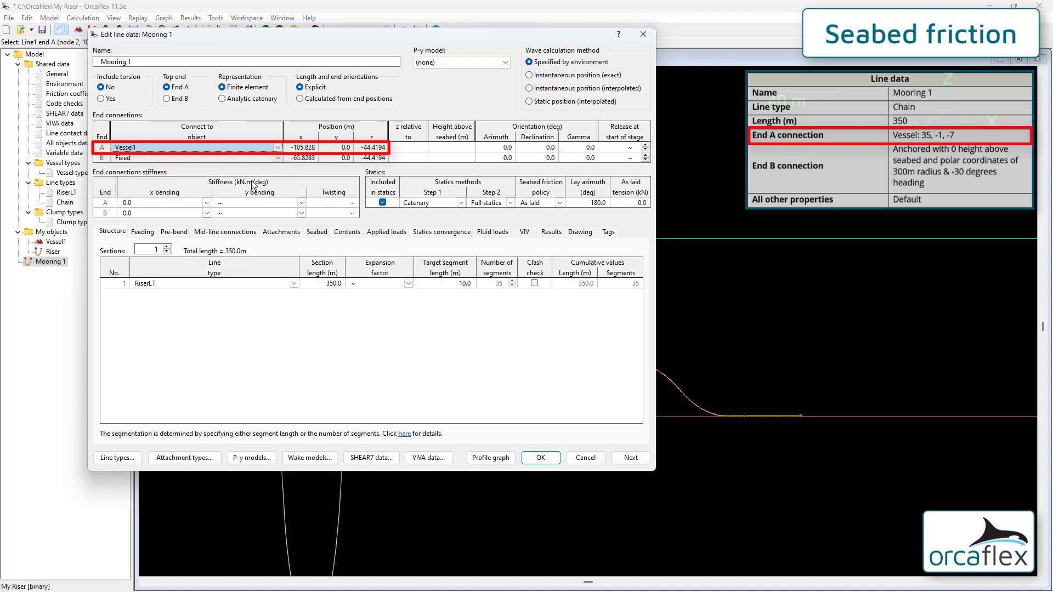
pyautogui.click(307, 147)
pyautogui.write('35')
pyautogui.press('Tab')
pyautogui.write('-1')
pyautogui.press('Return')
pyautogui.press('Tab')
pyautogui.write('-')
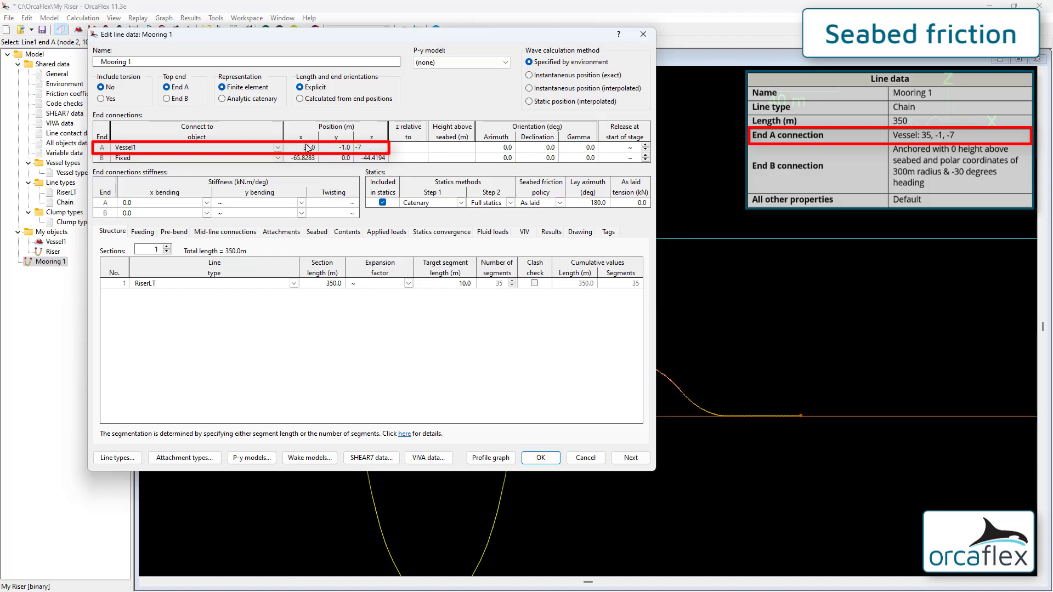
pyautogui.press('Return')
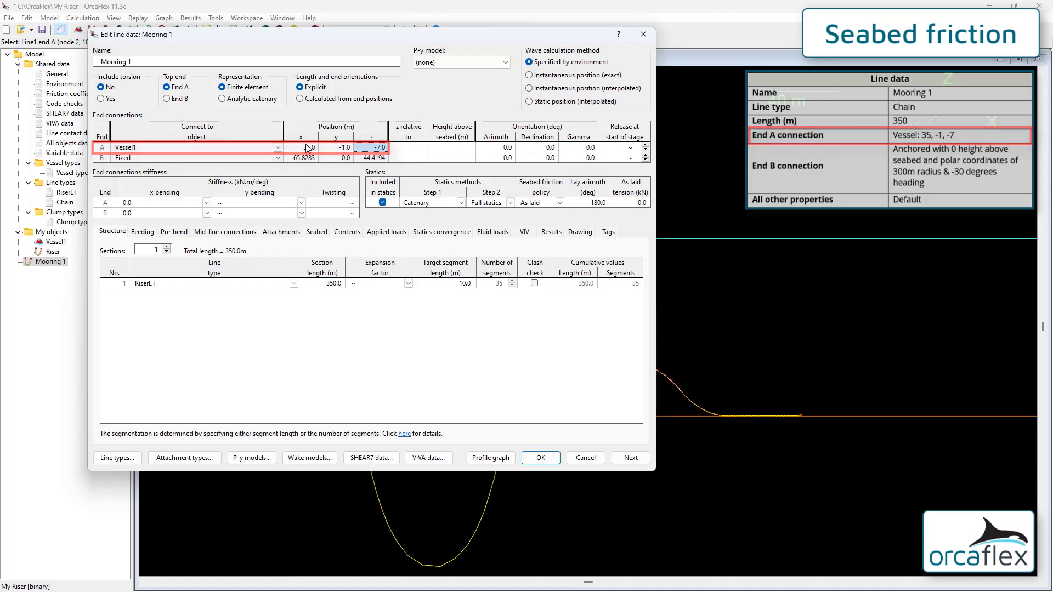
# Make End B of Mooring 1 anchored with a height of 0 m above the seabed
pyautogui.click(278, 158)
pyautogui.click(269, 178)
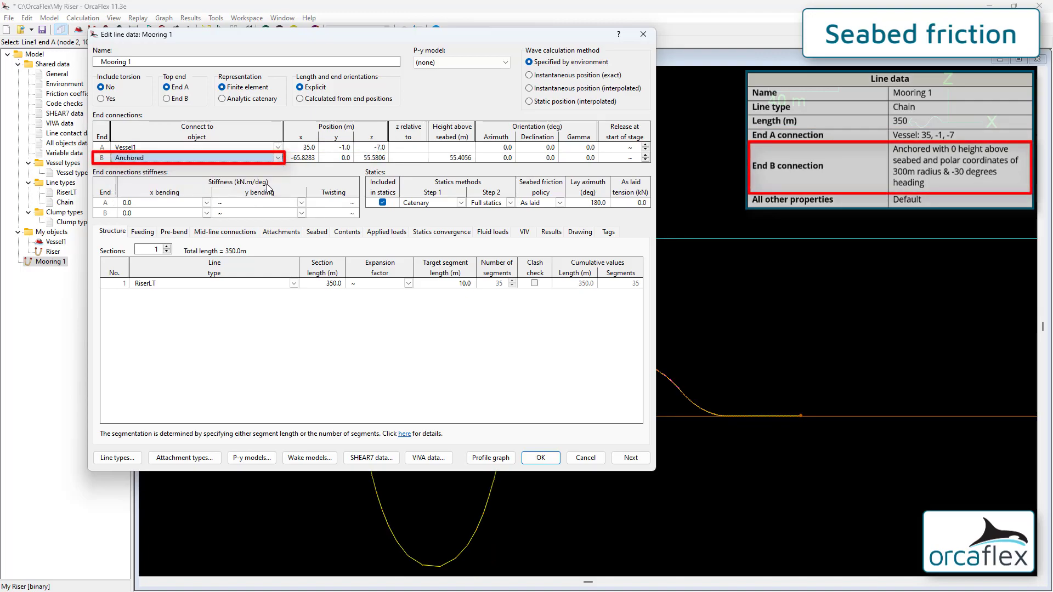
pyautogui.click(458, 159)
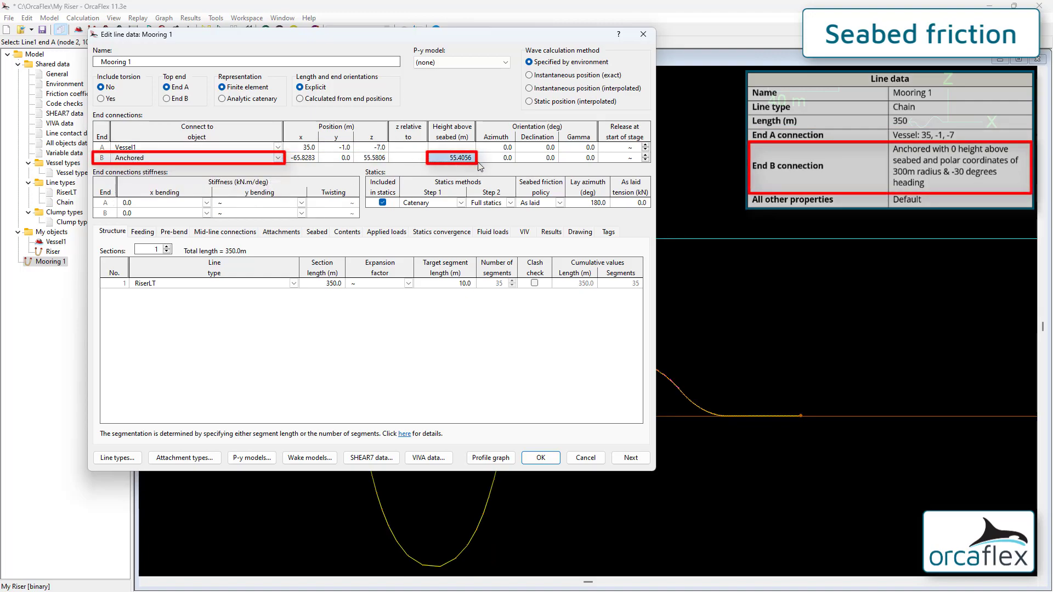
pyautogui.write('0')
pyautogui.press('Return')
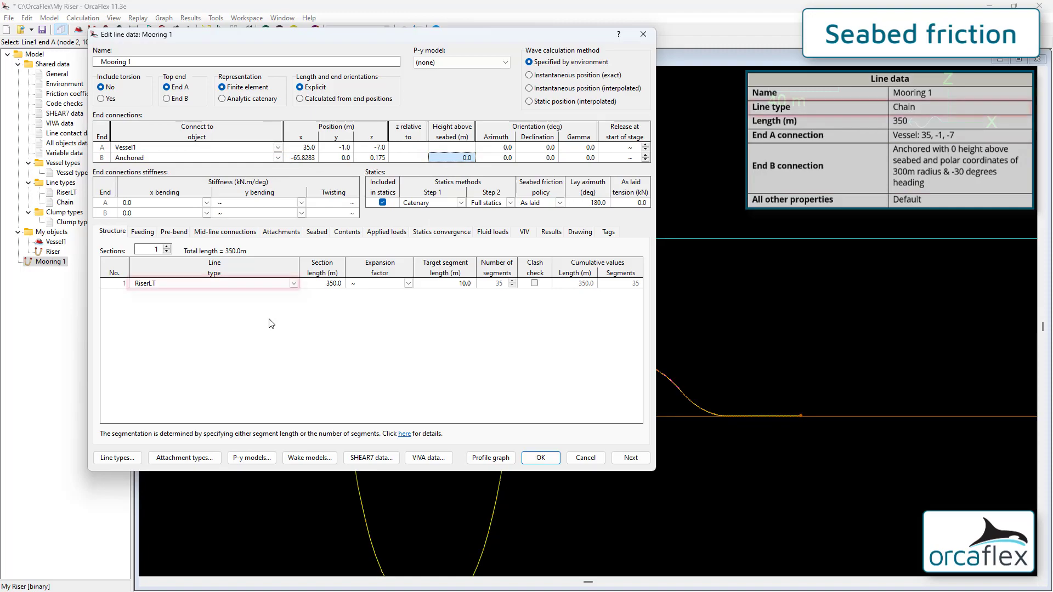
# Assign the Chain line type to the section of Mooring 1 and accept the line data
pyautogui.click(294, 284)
pyautogui.click(219, 302)
pyautogui.click(558, 459)
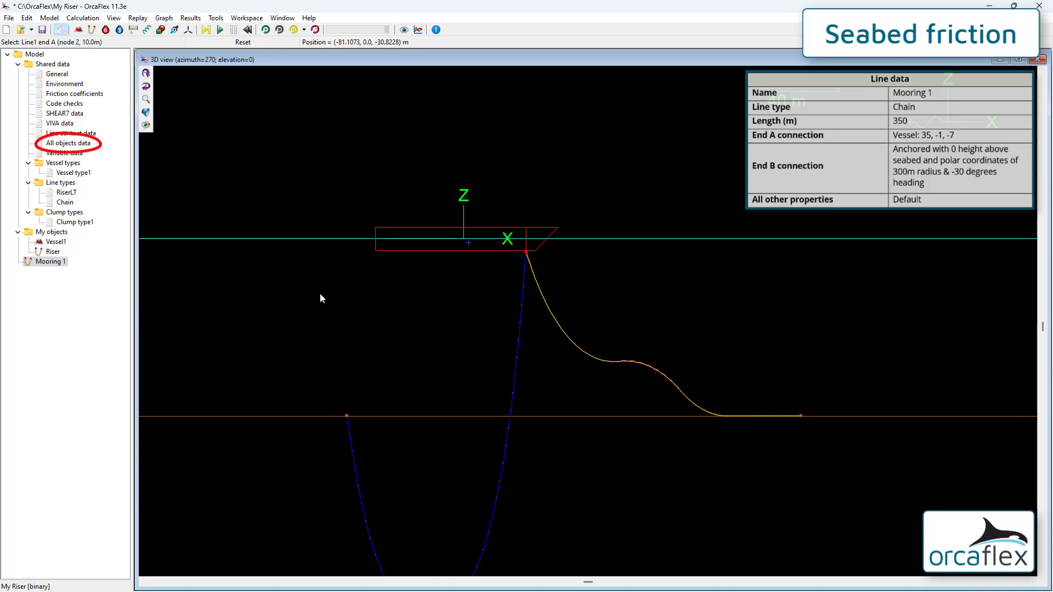
# Set the polar coordinates of Mooring 1 End B to R 300 m and Theta -30 degrees, relative to Vessel1 axes, and accept the data
pyautogui.click(77, 144)
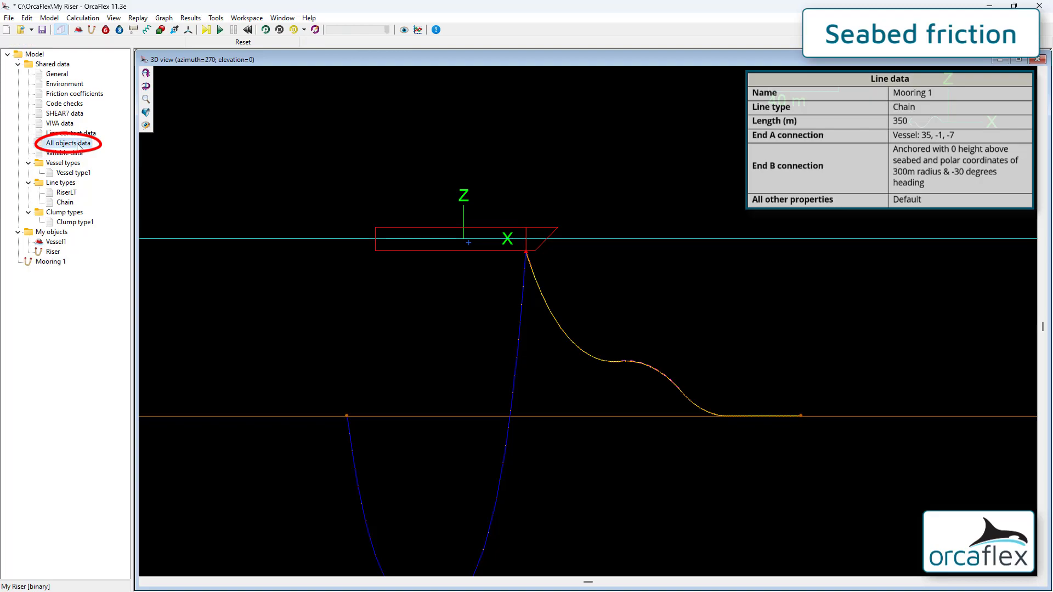
pyautogui.press('Return')
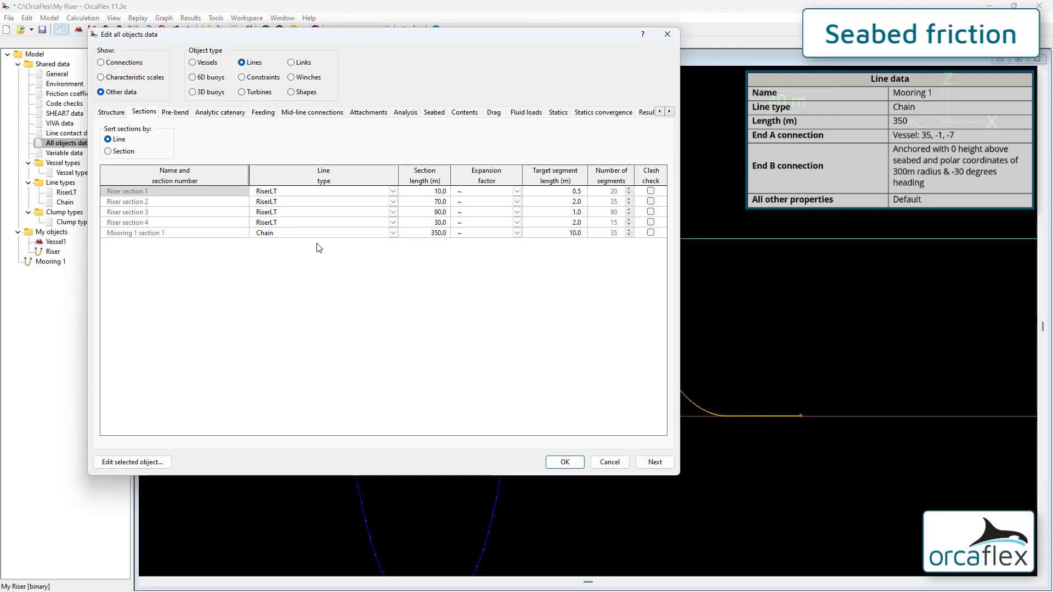
pyautogui.click(122, 64)
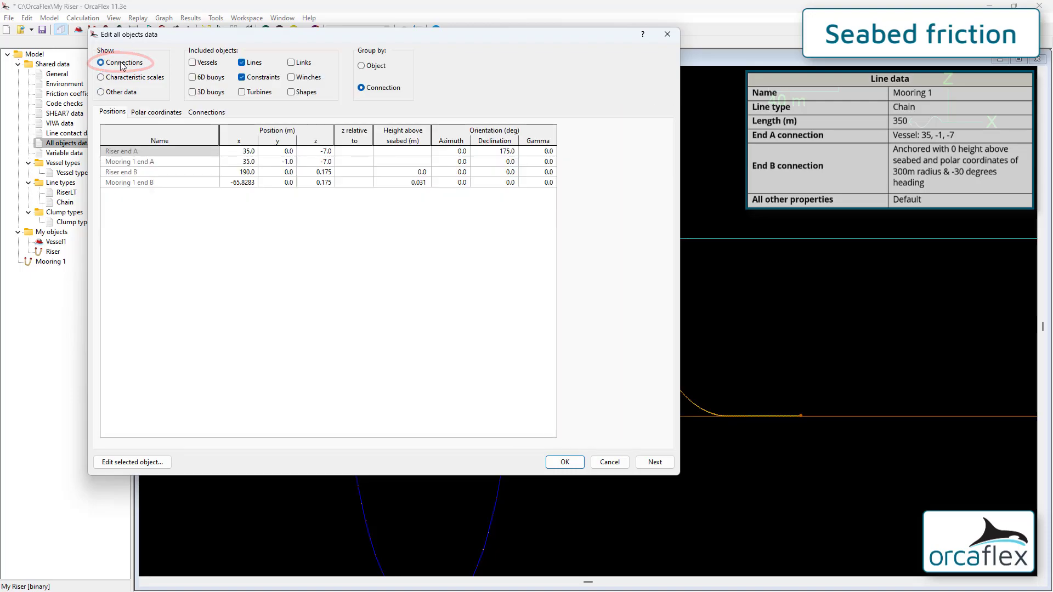
pyautogui.click(151, 114)
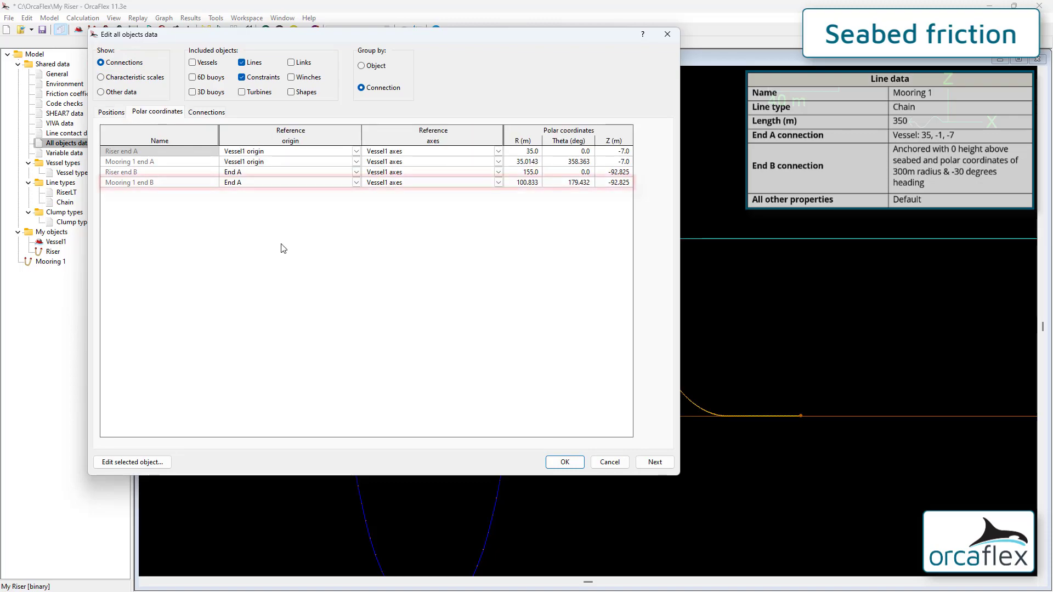
pyautogui.click(526, 184)
pyautogui.write('300')
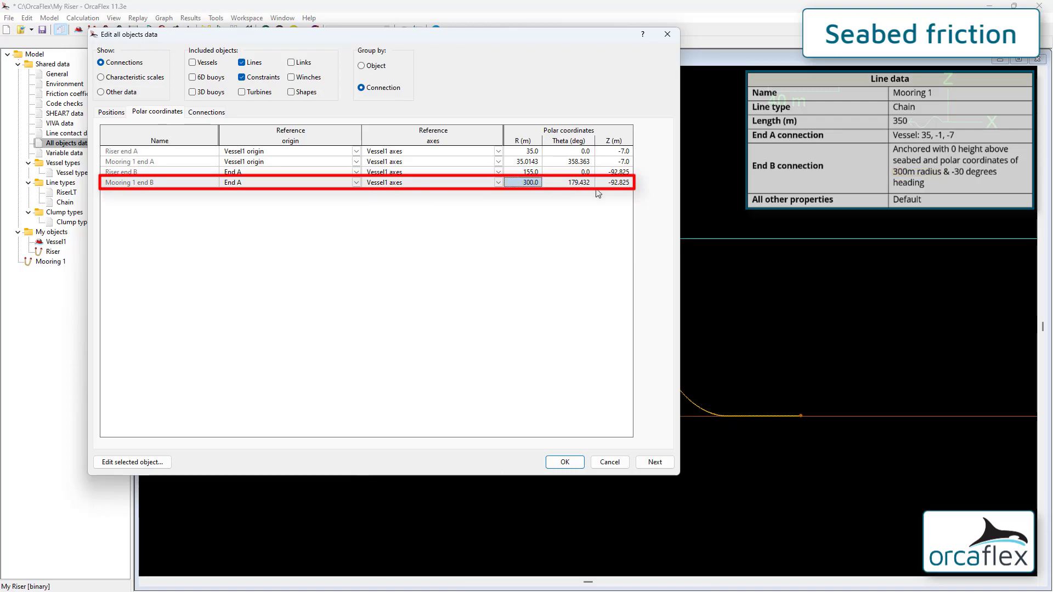
pyautogui.click(589, 184)
pyautogui.write('-30')
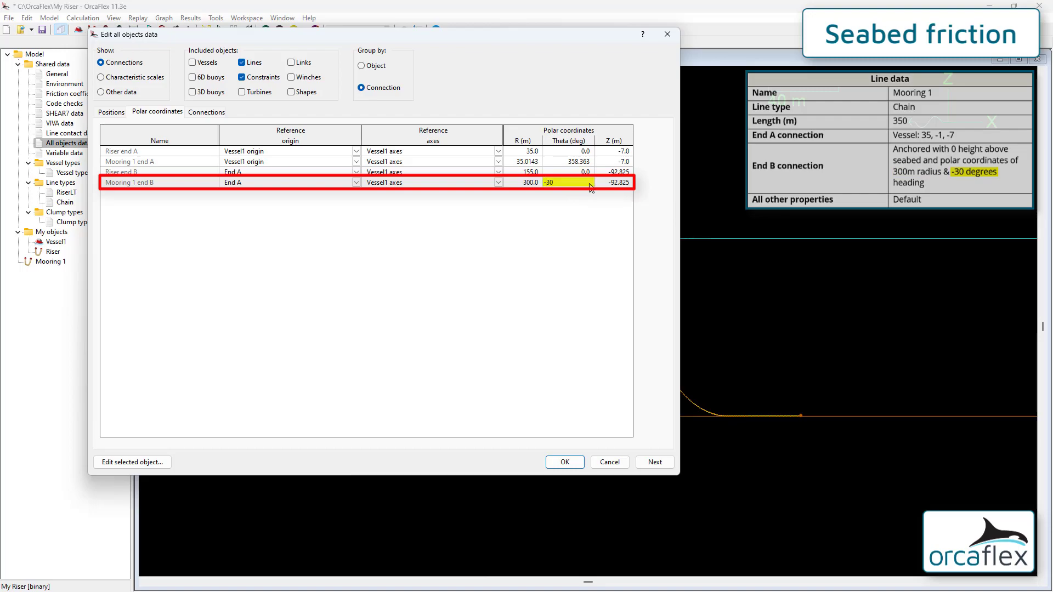
pyautogui.press('Return')
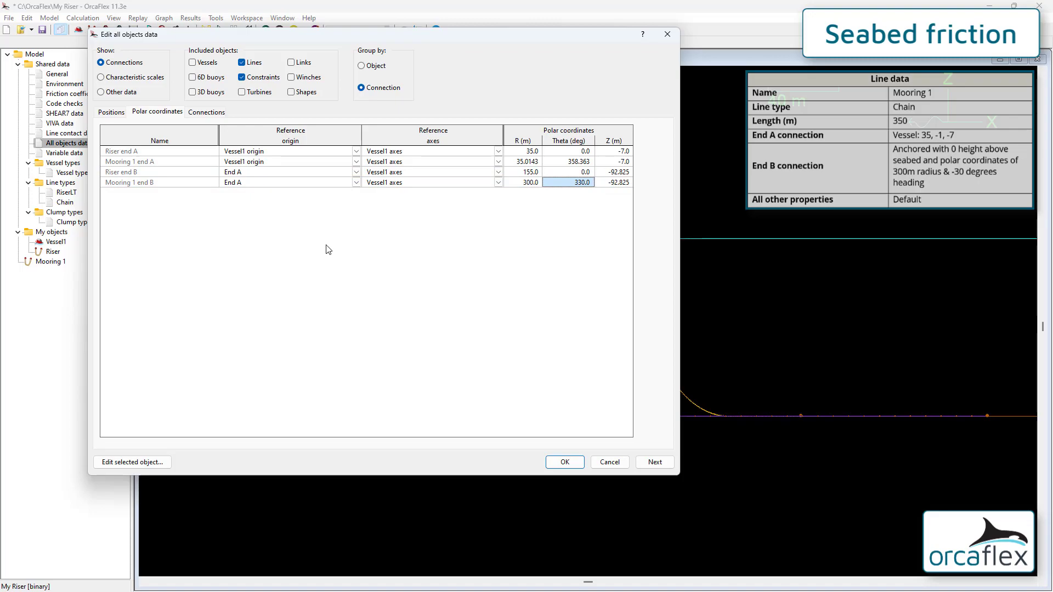
pyautogui.click(498, 183)
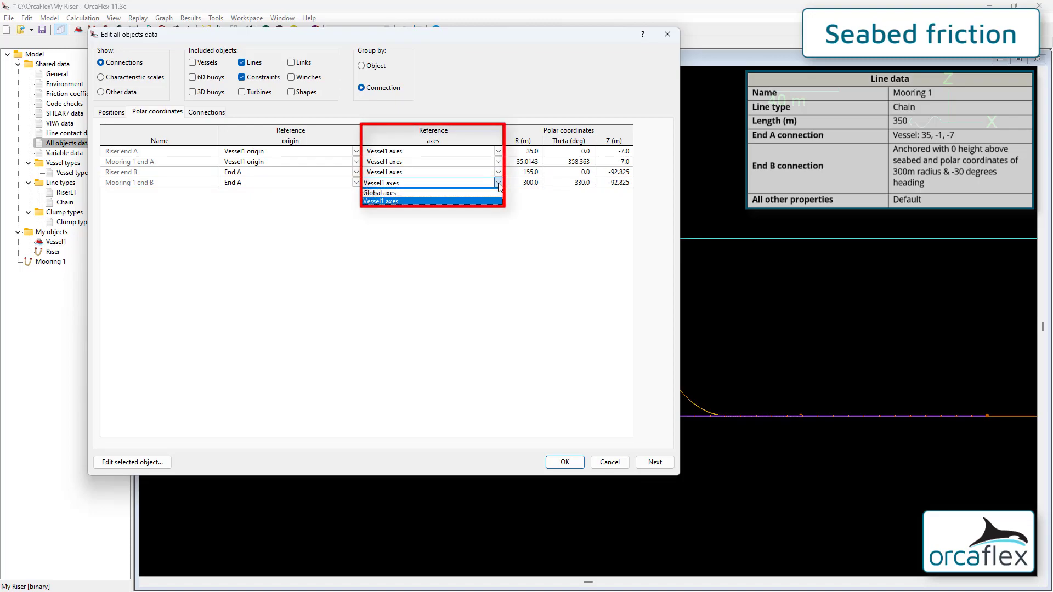
pyautogui.click(498, 183)
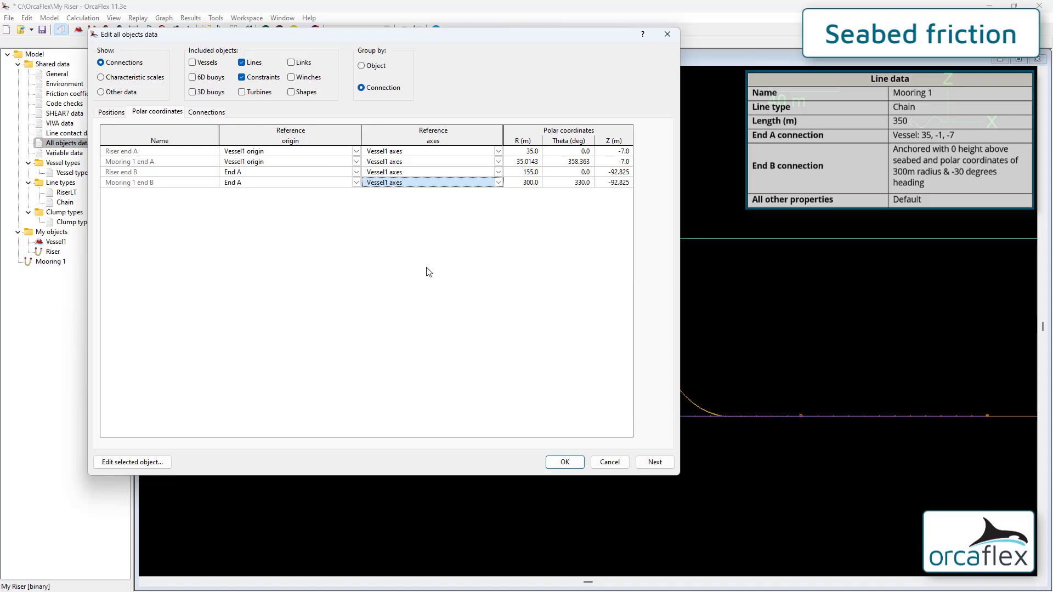
pyautogui.click(557, 462)
# Calculate statics and compare the mooring's static layout in plan view with its layout in the reset state
pyautogui.hotkey('ctrl', 'e')
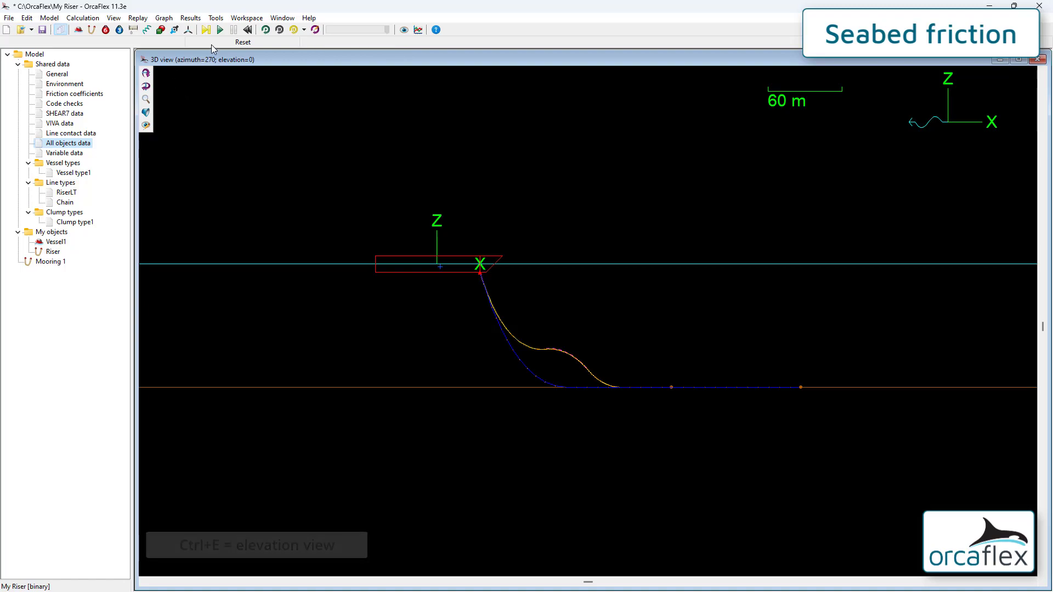
pyautogui.click(205, 31)
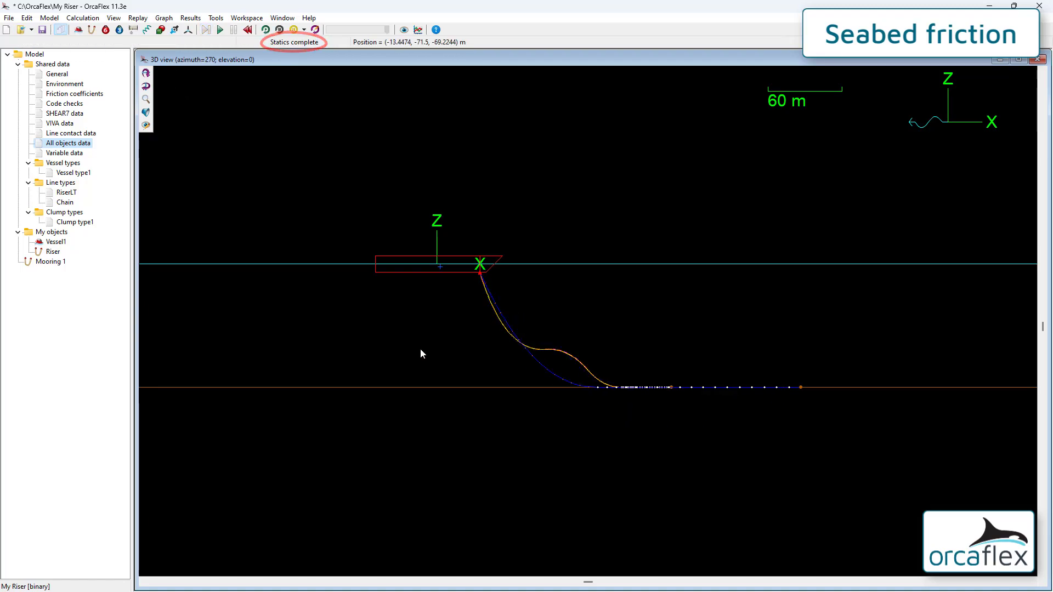
pyautogui.click(420, 391)
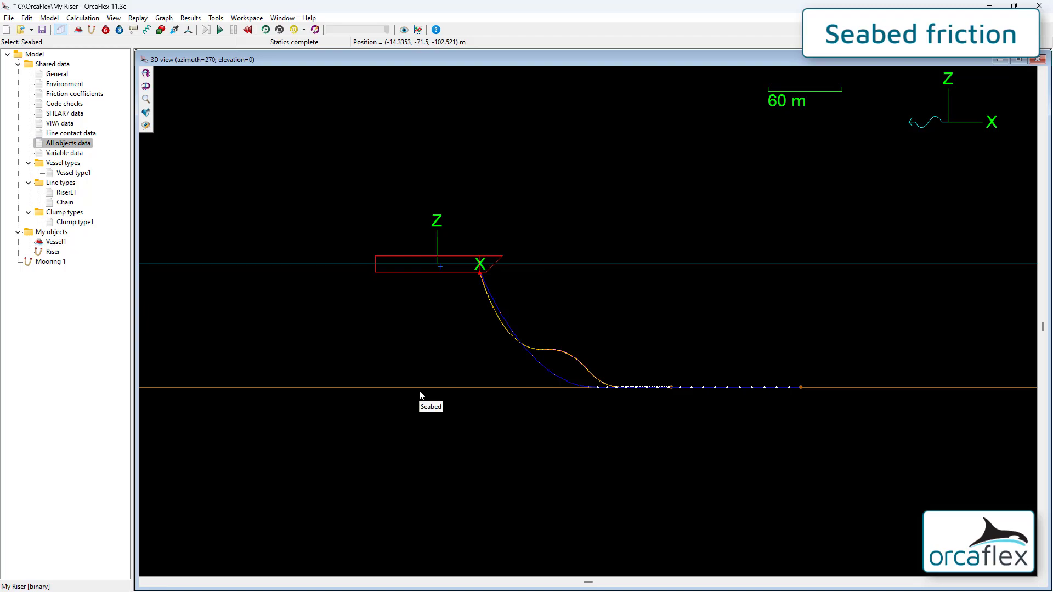
pyautogui.hotkey('ctrl', 'p')
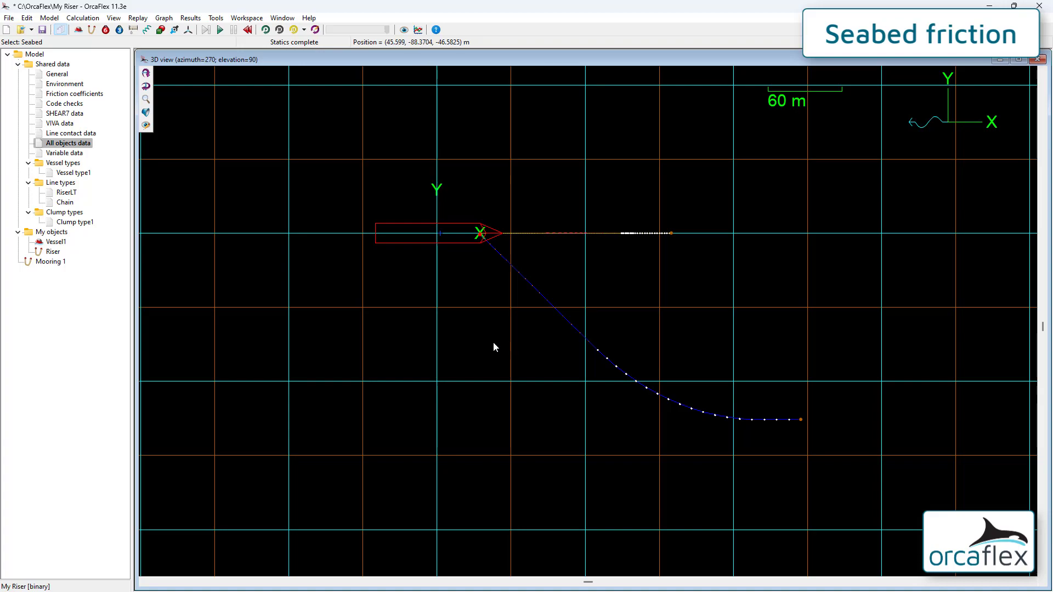
pyautogui.moveTo(493, 348); pyautogui.dragTo(684, 336)
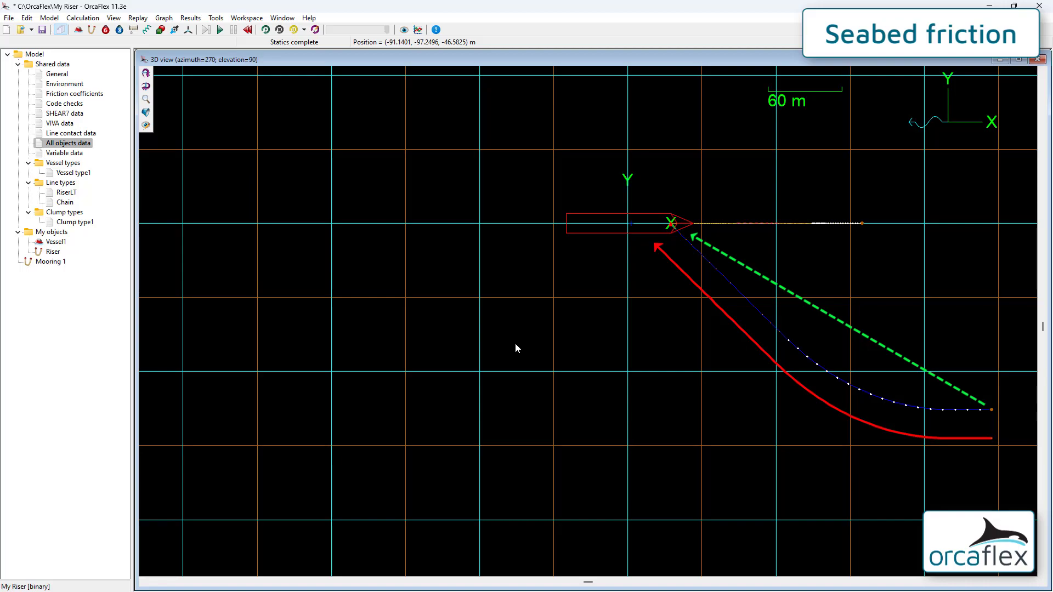
pyautogui.click(246, 30)
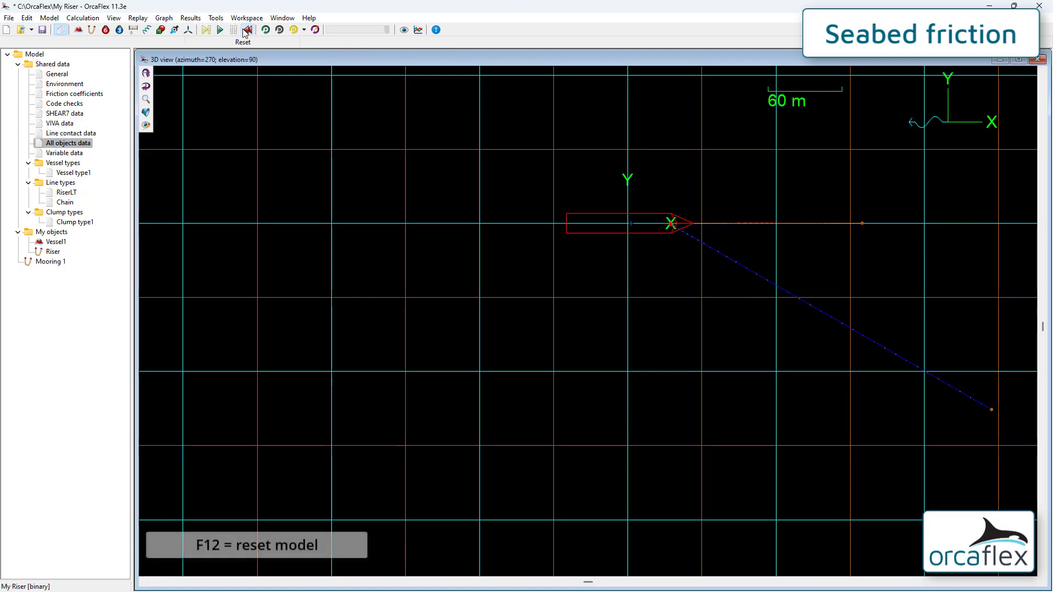
pyautogui.press('F9')
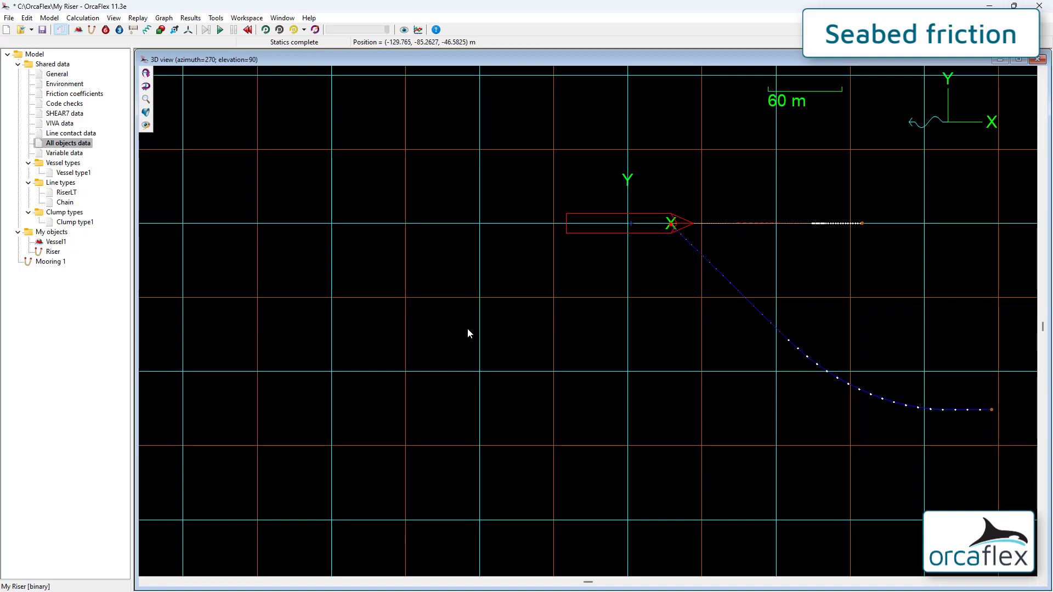
# Have the lay azimuth of Mooring 1 set automatically to 150 degrees, accept the line data and recalculate statics
pyautogui.doubleClick(724, 280)
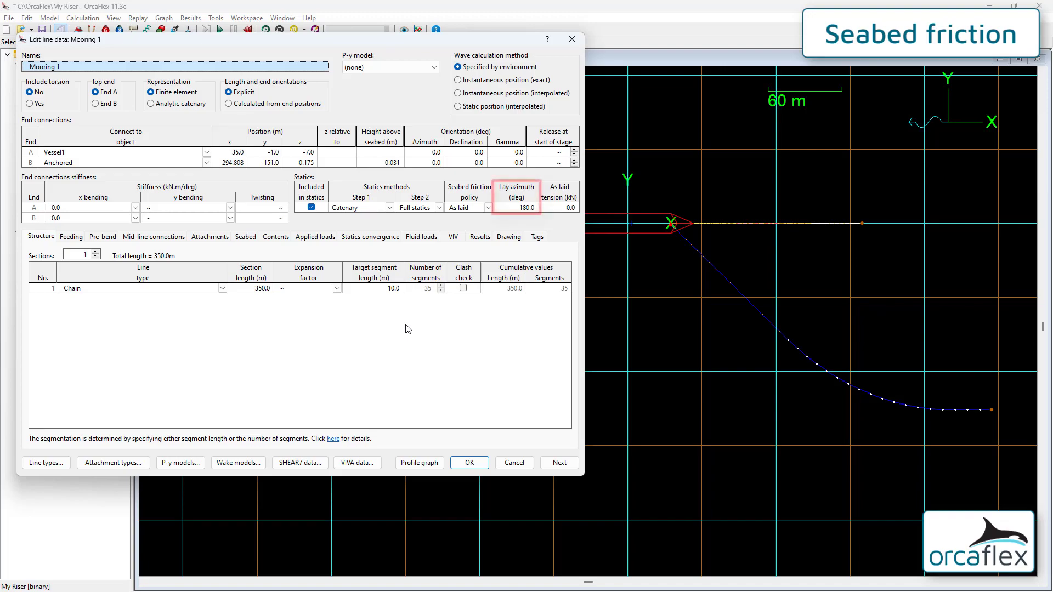
pyautogui.click(519, 209)
pyautogui.rightClick(519, 209)
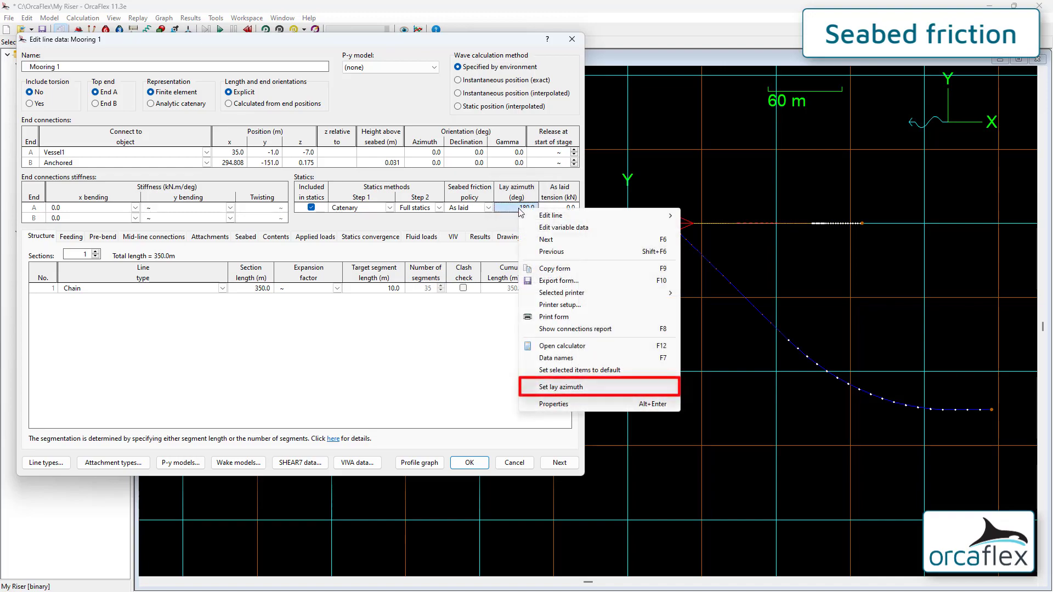
pyautogui.click(582, 387)
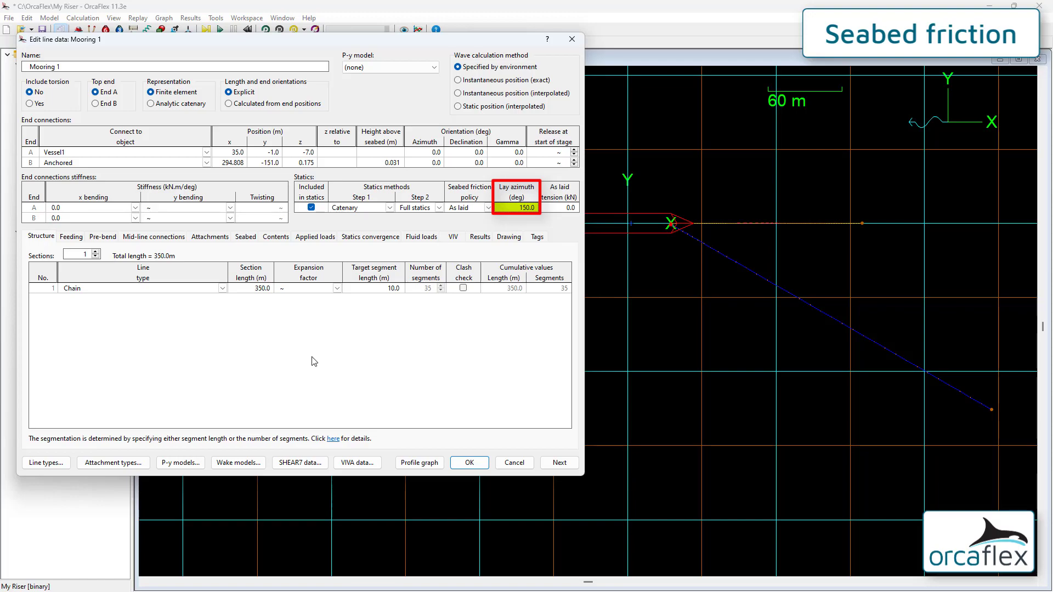
pyautogui.click(469, 463)
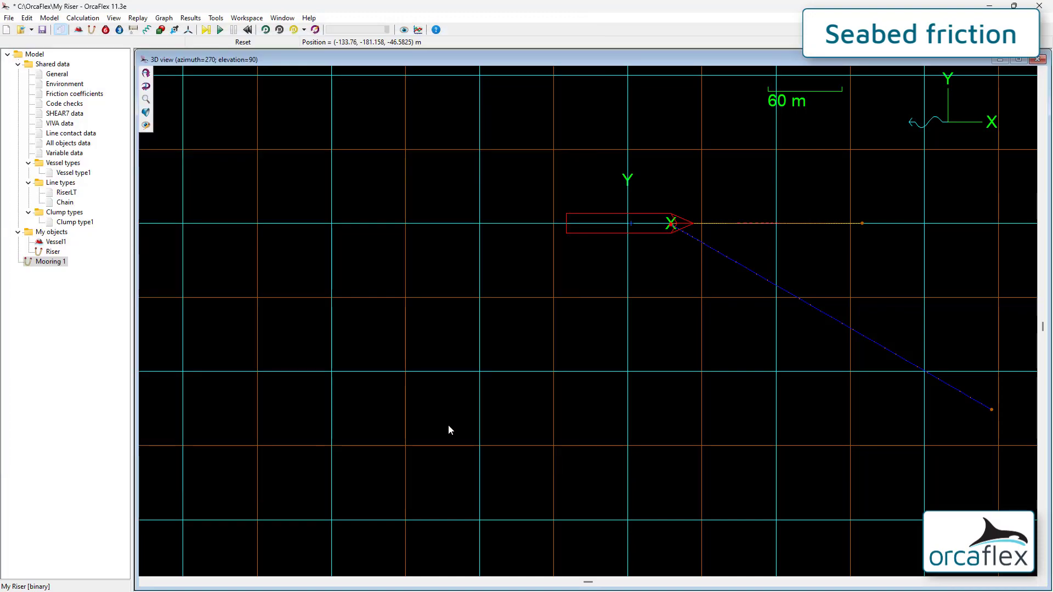
pyautogui.click(206, 29)
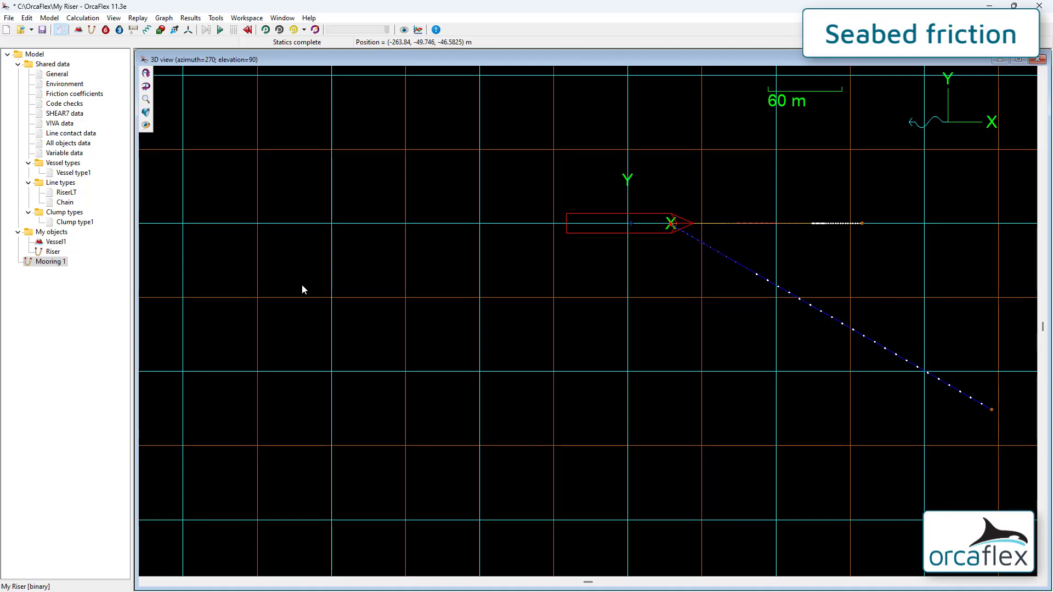
# Try the Prescribed Step 1 statics method for Mooring 1, view its prescribed starting shape data and discard the change
pyautogui.doubleClick(726, 259)
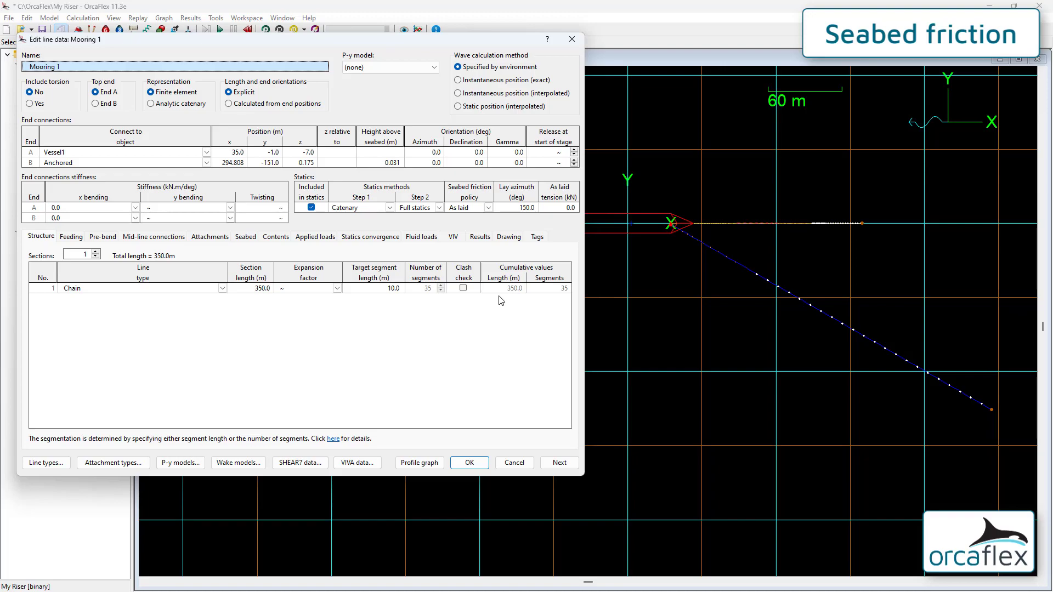
pyautogui.click(387, 209)
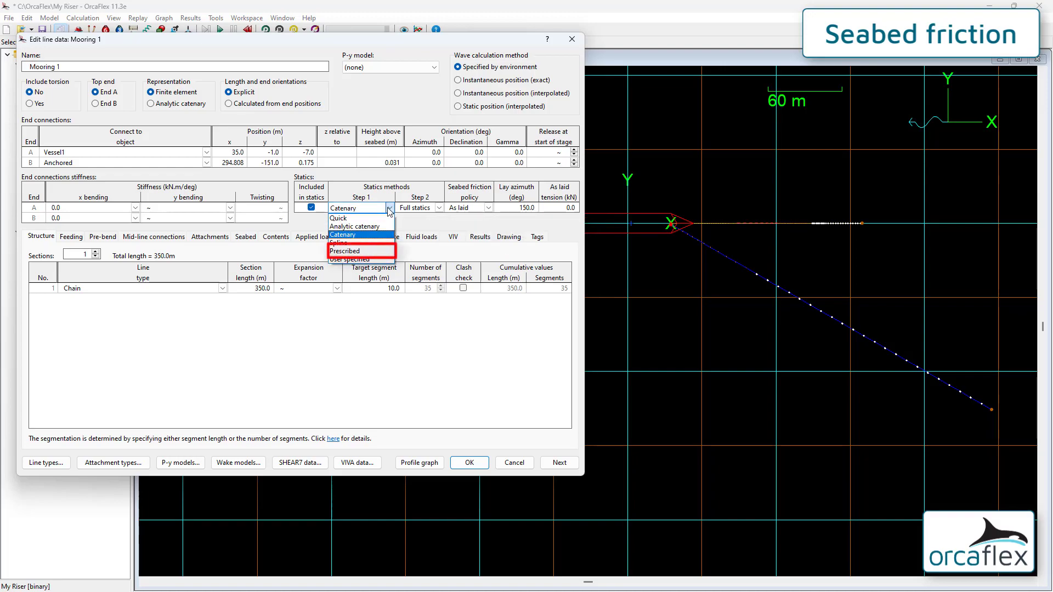
pyautogui.click(346, 250)
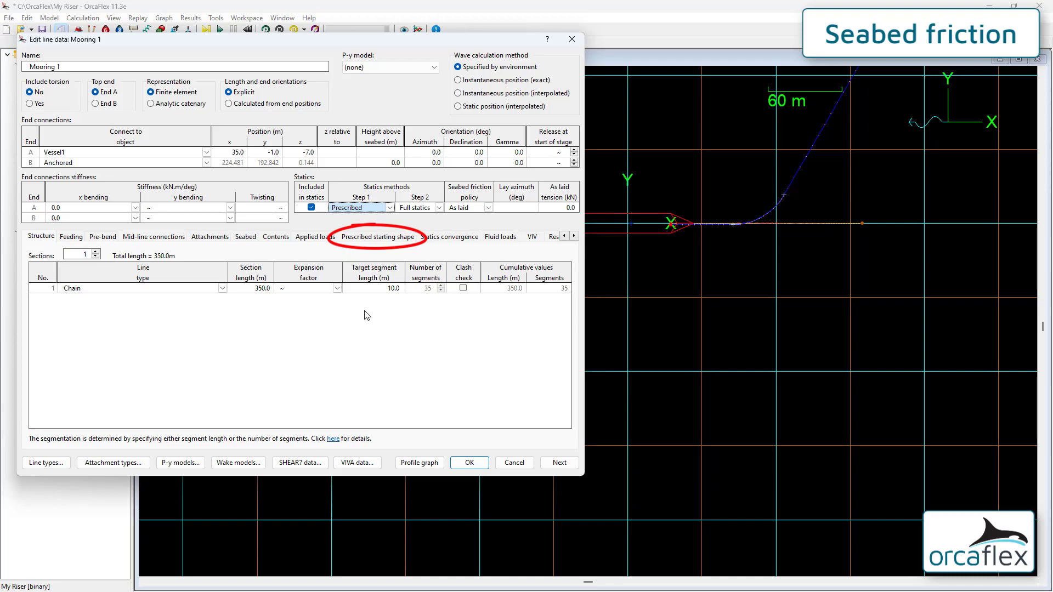
pyautogui.click(383, 240)
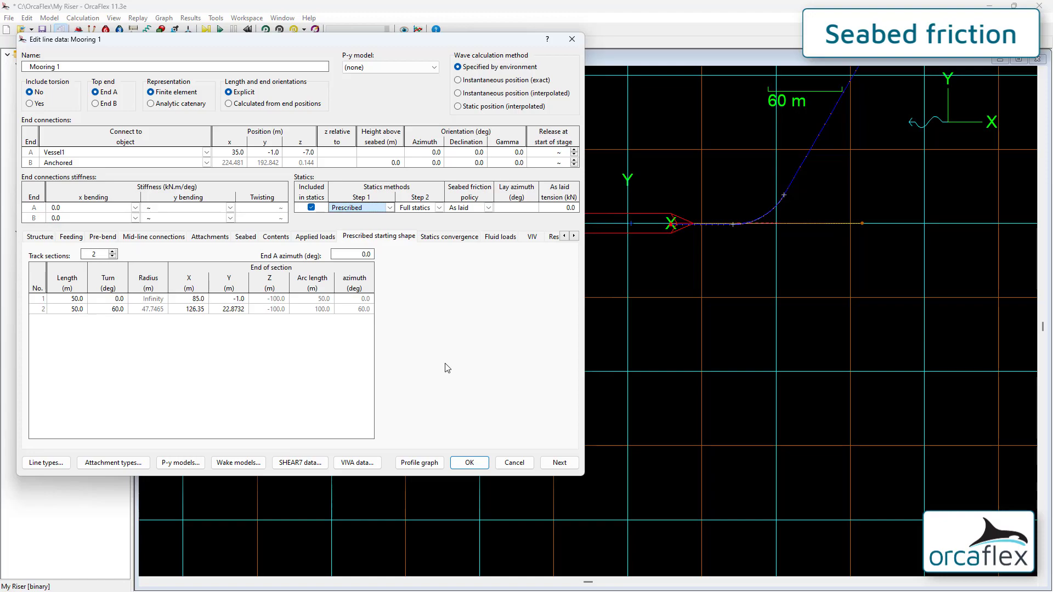
pyautogui.click(516, 463)
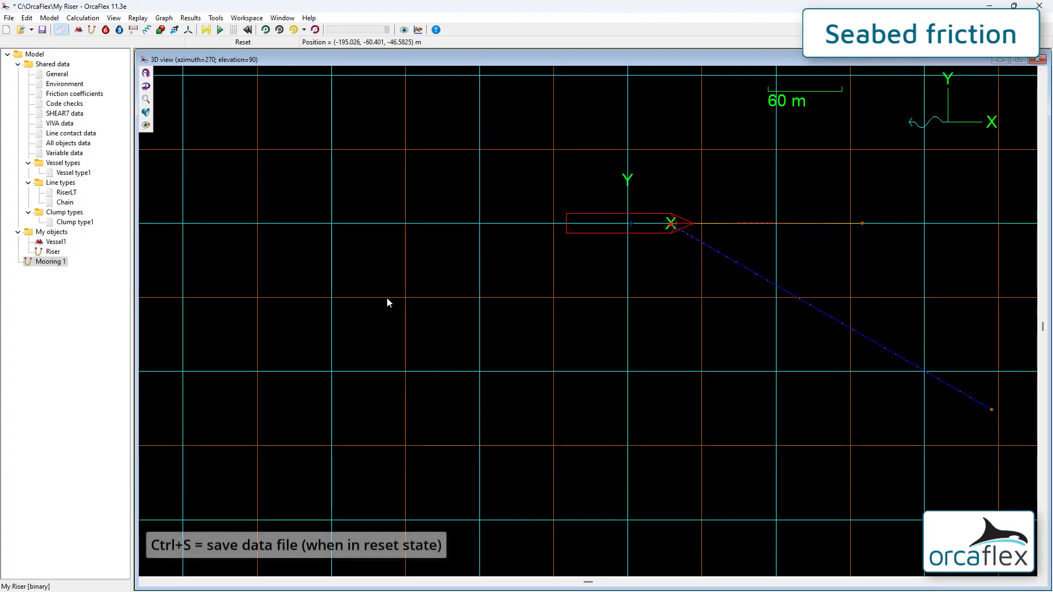
# Save the My Riser data file
pyautogui.hotkey('ctrl', 's')
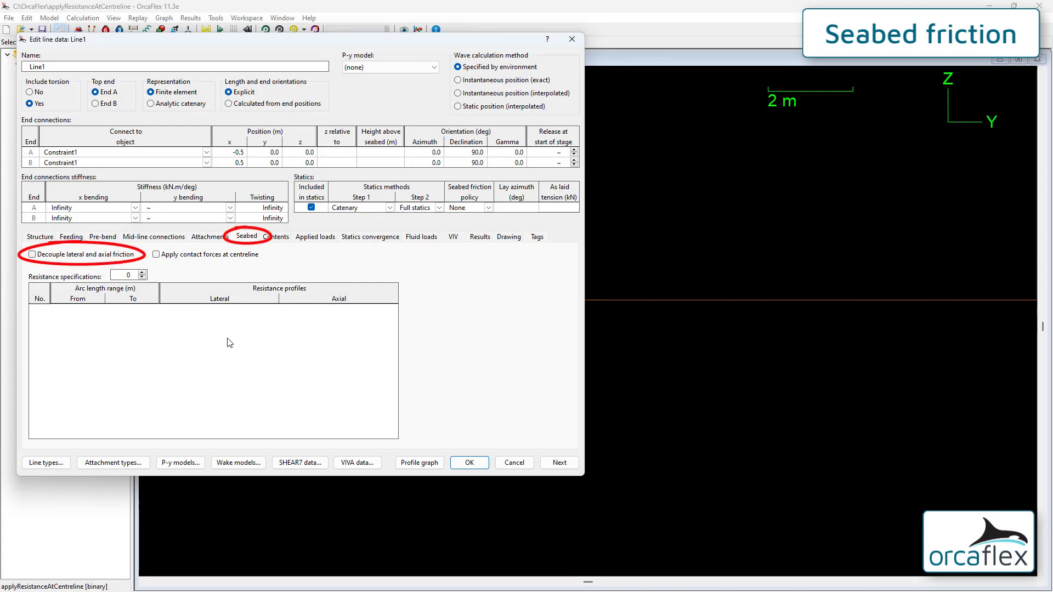
# Try the seabed options for decoupled friction and centreline contact forces on Line1, leave both off and accept the data
pyautogui.click(37, 256)
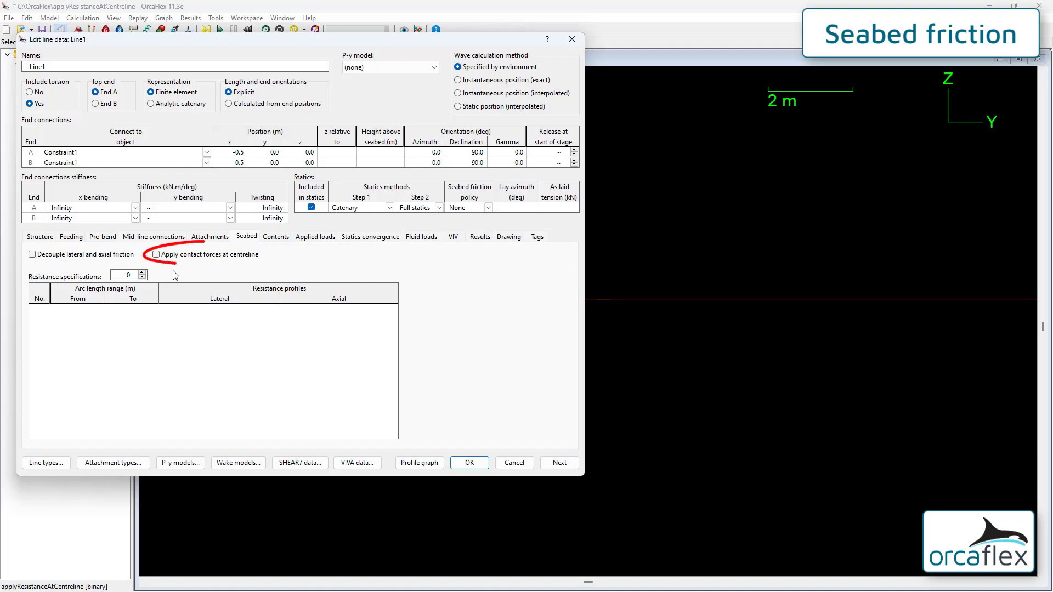
pyautogui.click(159, 255)
pyautogui.click(161, 256)
pyautogui.click(475, 463)
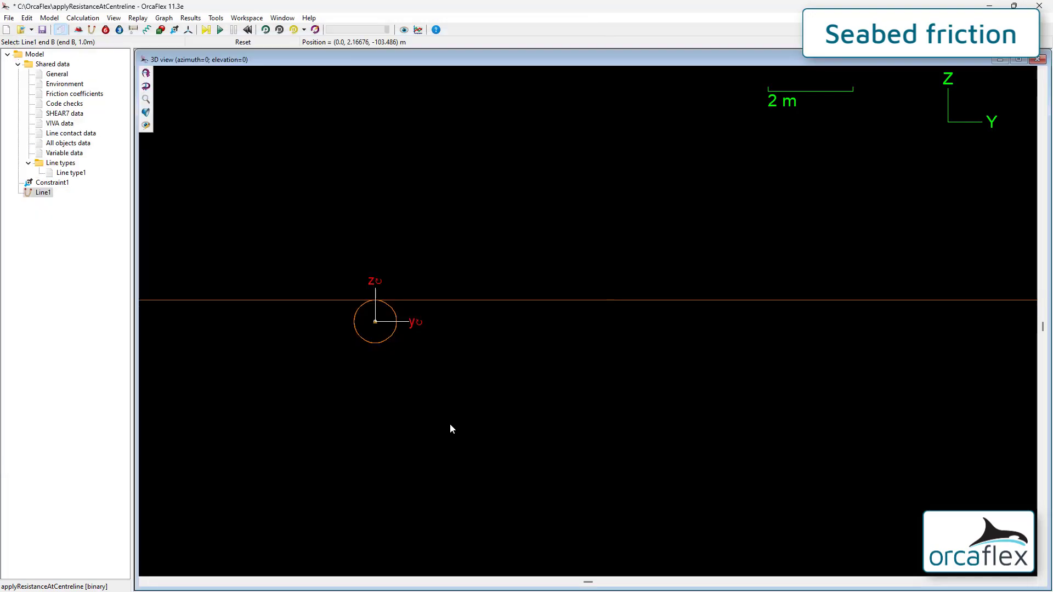
# Run the dynamic simulation of the applyResistanceAtCentreline model and replay the motion of Line1
pyautogui.press('F10')
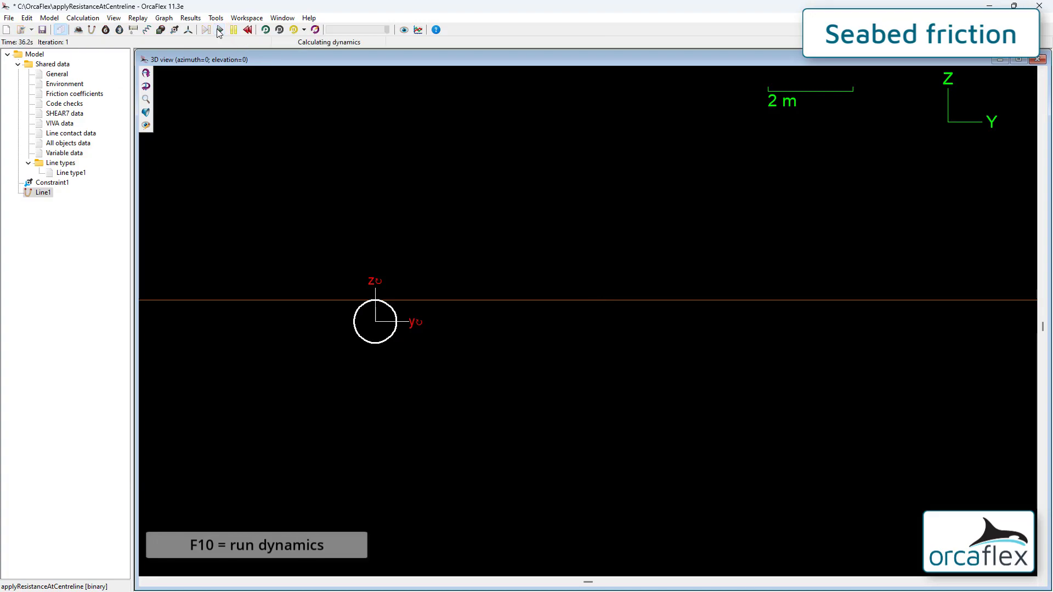
pyautogui.hotkey('ctrl', 'r')
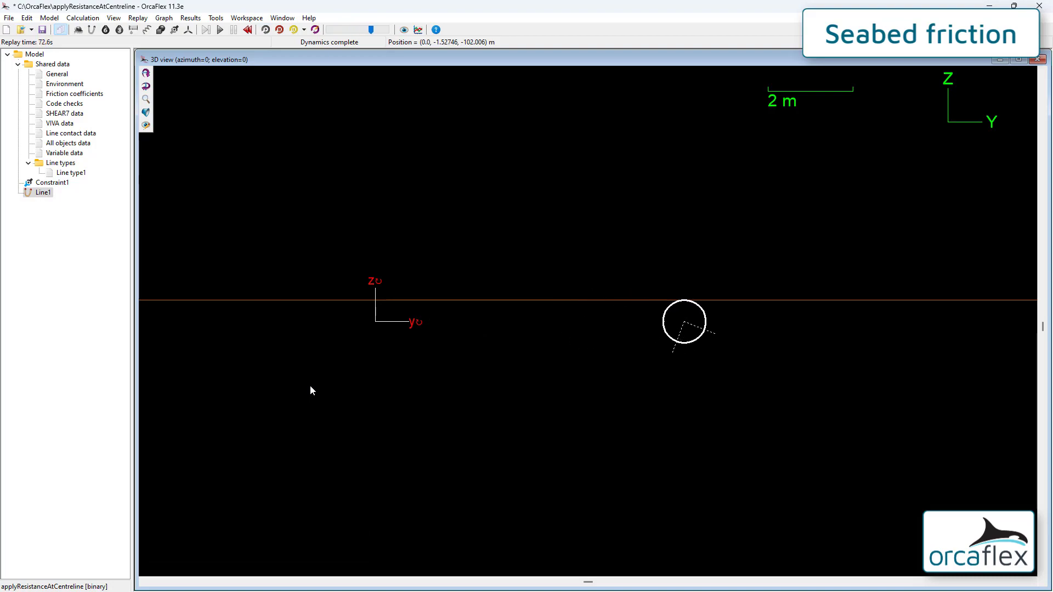
pyautogui.click(281, 31)
# Reset the model, enable Apply contact forces at centreline for Line1 and run the dynamic simulation again
pyautogui.press('F12')
pyautogui.click(564, 312)
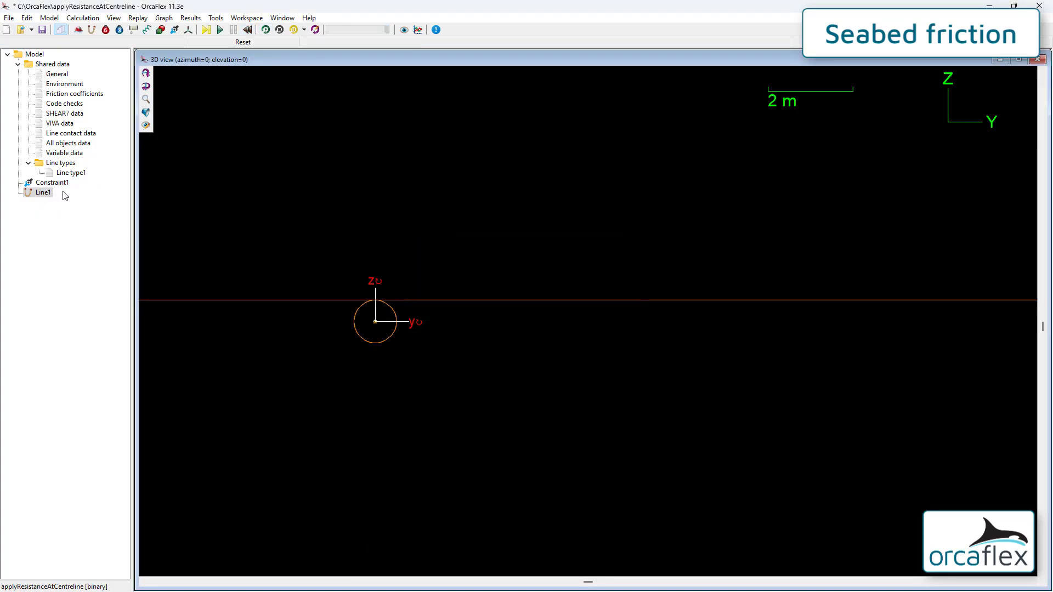
pyautogui.doubleClick(34, 196)
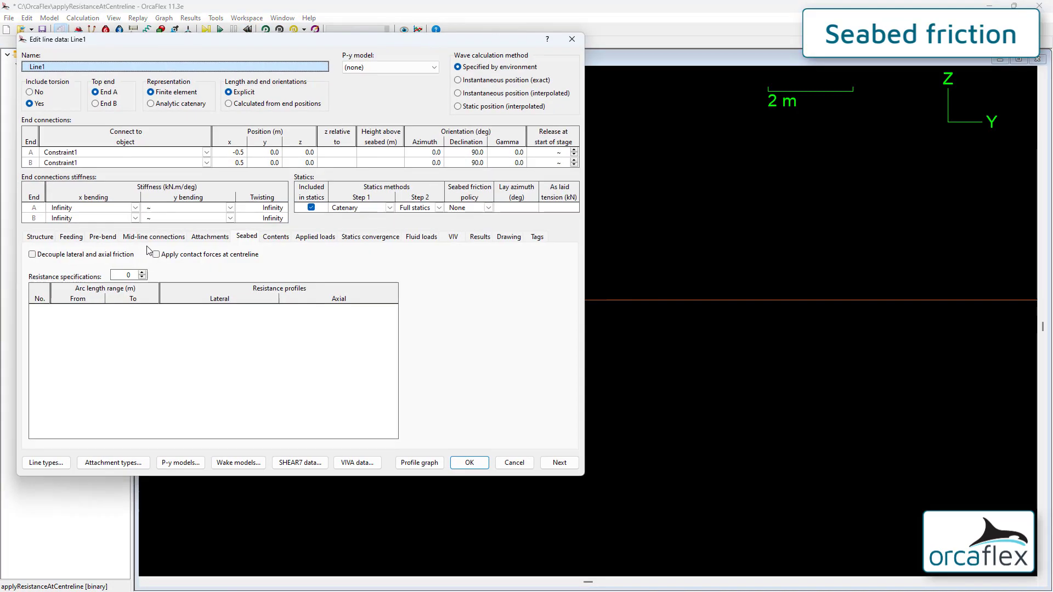
pyautogui.click(199, 253)
pyautogui.click(470, 463)
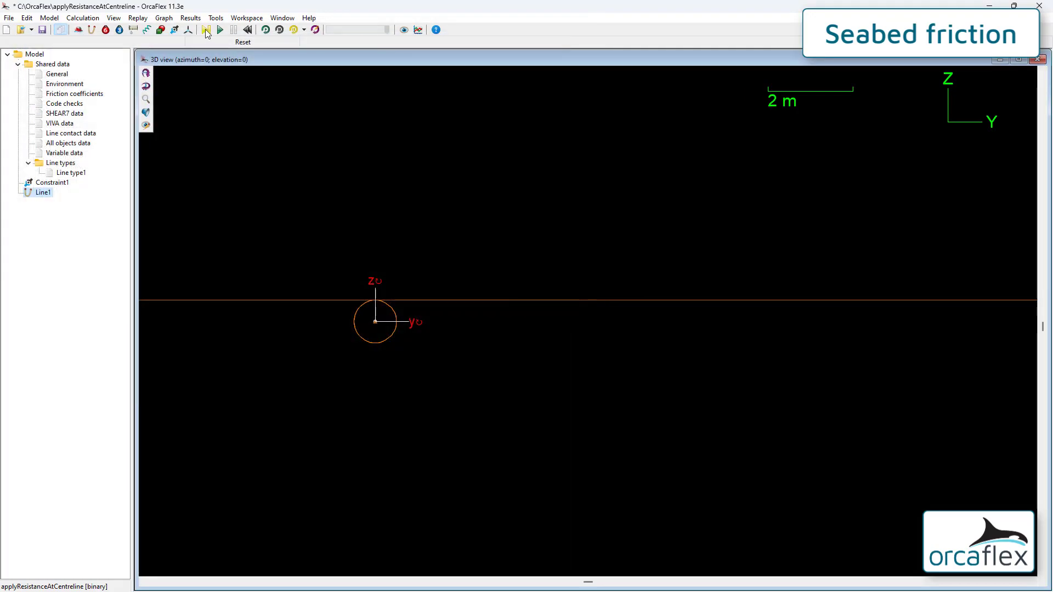
pyautogui.press('F10')
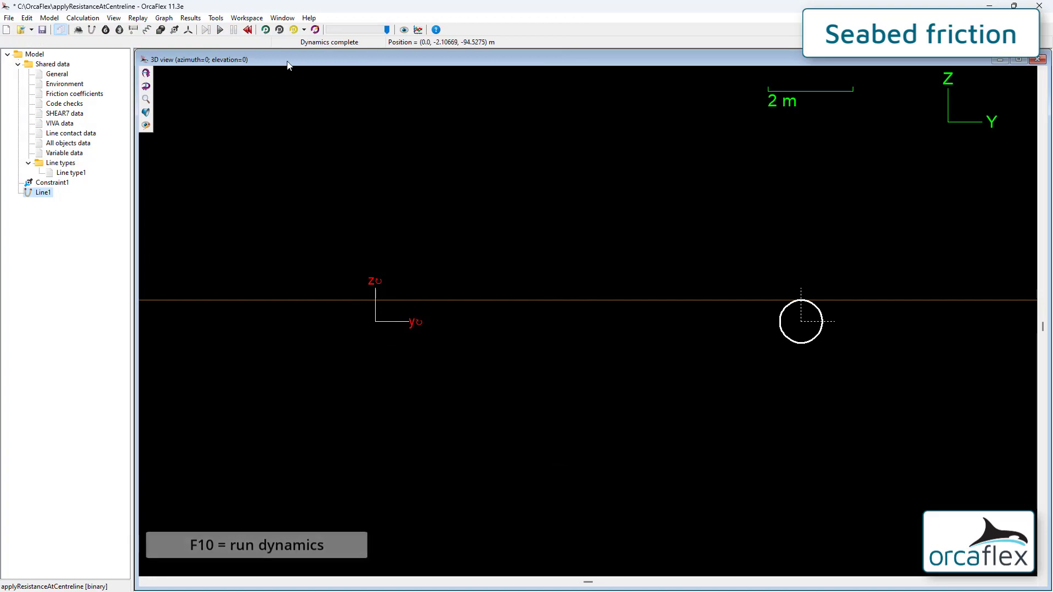
# Replay the simulated motion of Line1 with contact forces applied at the centreline
pyautogui.hotkey('ctrl', 'r')
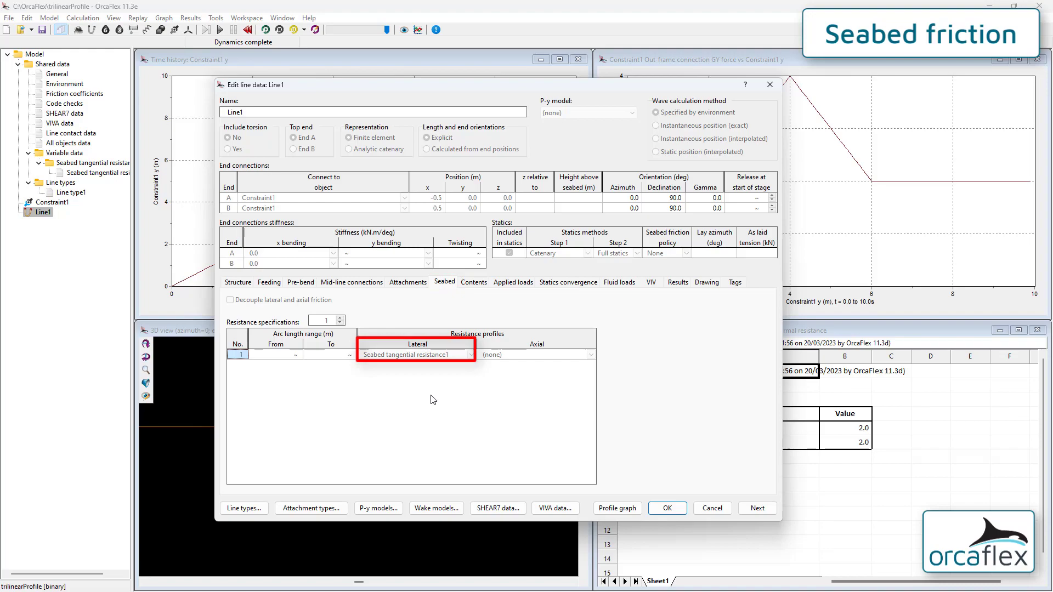
# Inspect the variable data and profile graph of Line1's lateral seabed tangential resistance in the trilinearProfile model, and close Line1's data
pyautogui.rightClick(417, 355)
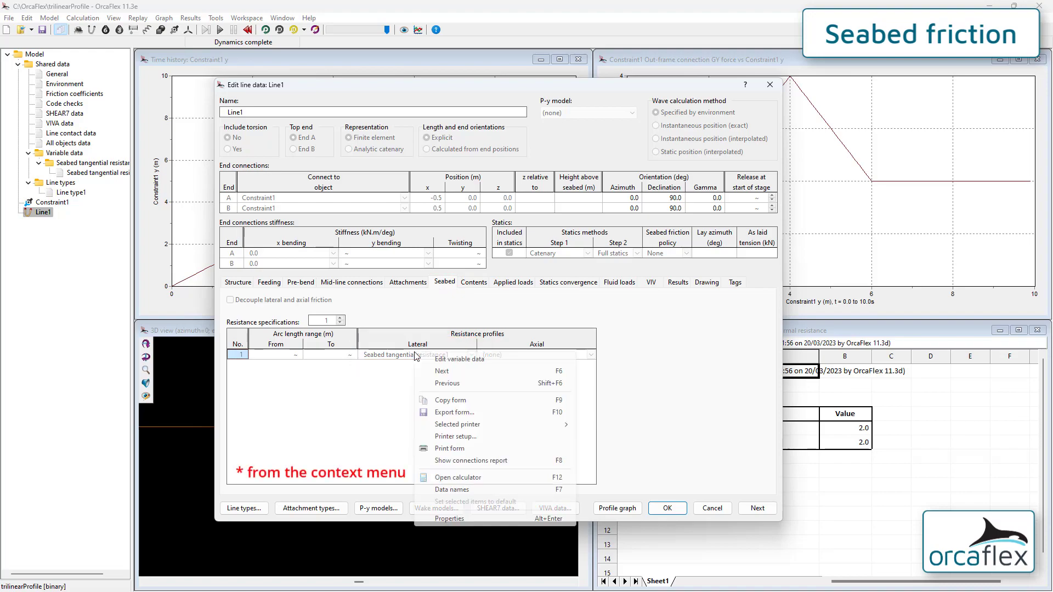
pyautogui.click(445, 361)
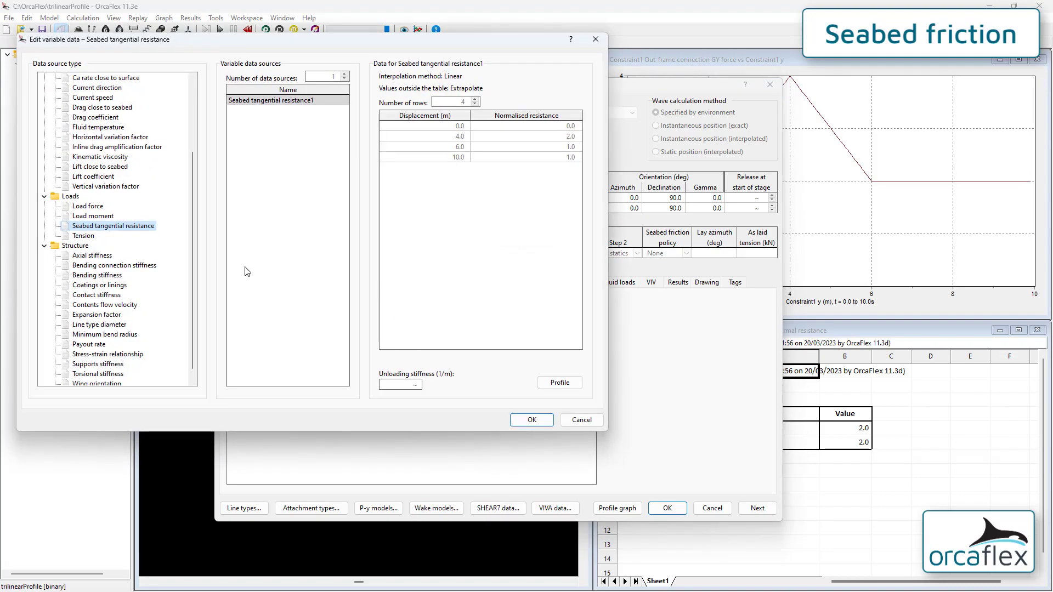
pyautogui.click(559, 382)
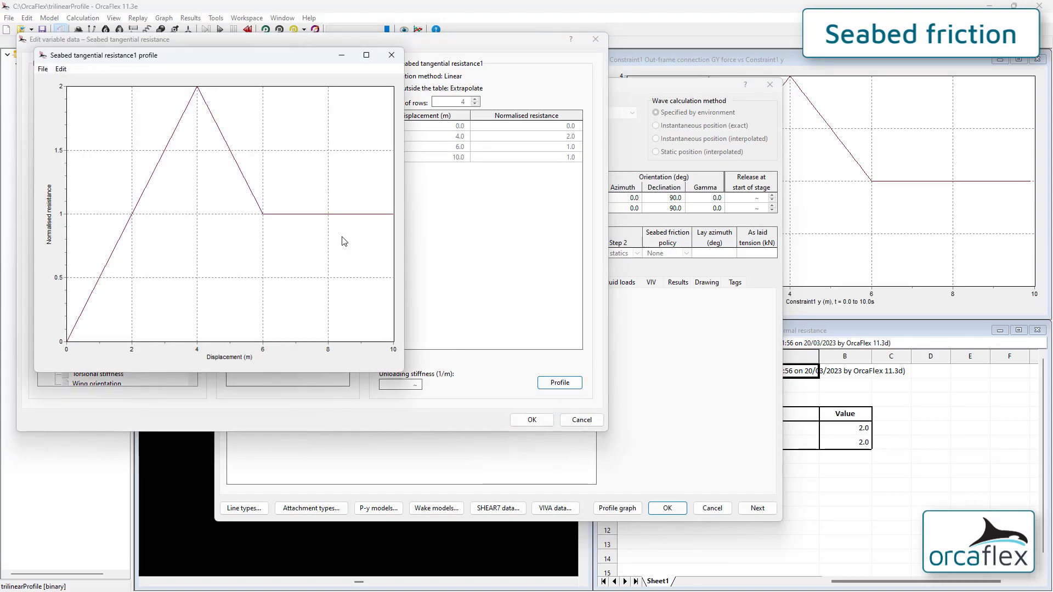
pyautogui.moveTo(287, 55); pyautogui.dragTo(285, 200)
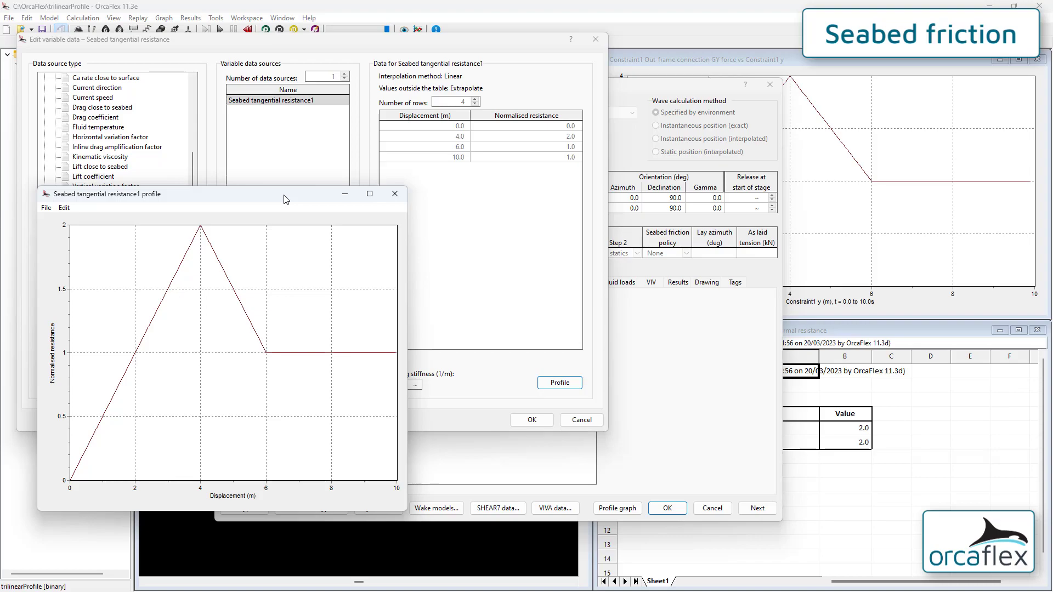
pyautogui.click(532, 420)
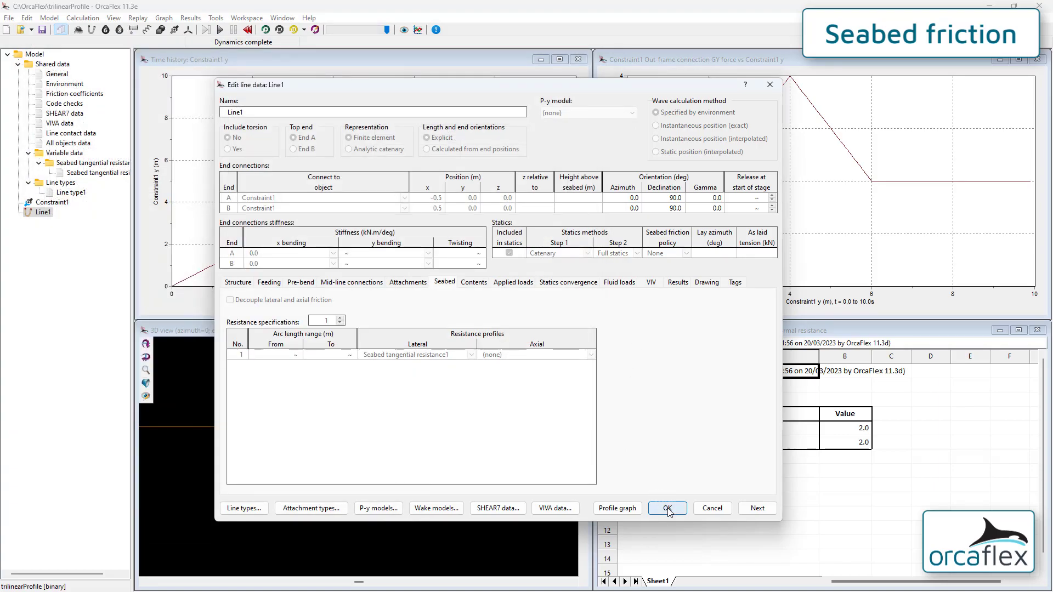
pyautogui.click(668, 507)
# Review the imposed motion time history data of Constraint1 and replay the trilinearProfile simulation
pyautogui.click(60, 204)
pyautogui.doubleClick(61, 204)
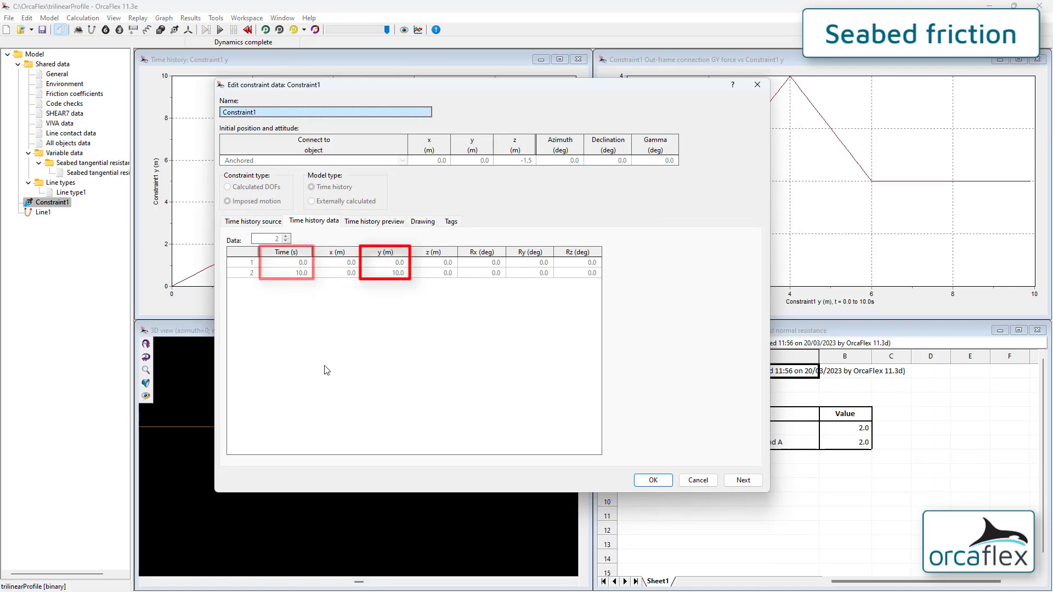
pyautogui.click(655, 483)
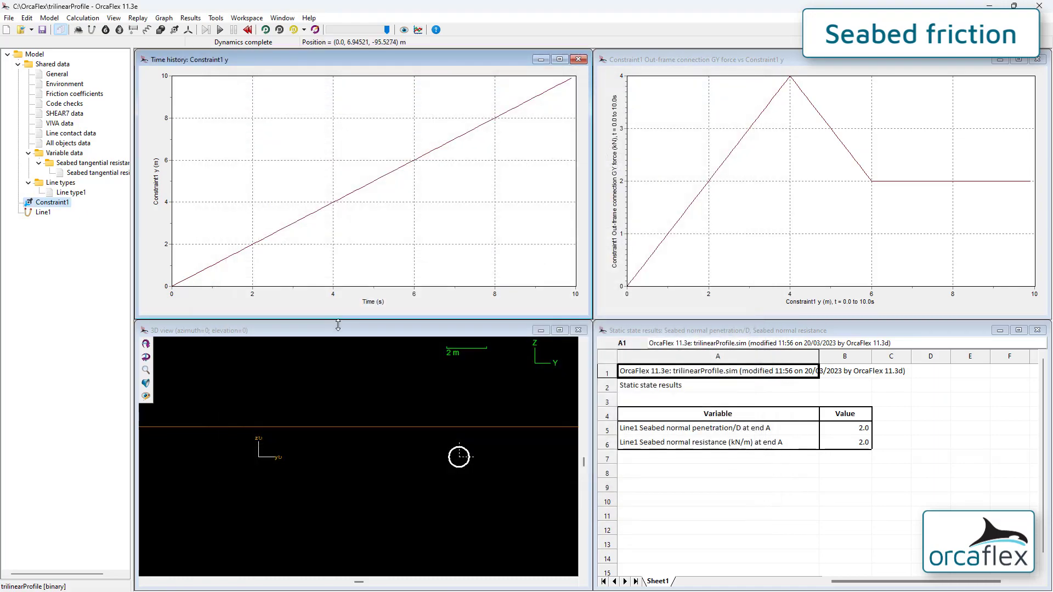
pyautogui.moveTo(230, 205)
pyautogui.click(265, 29)
pyautogui.moveTo(315, 108)
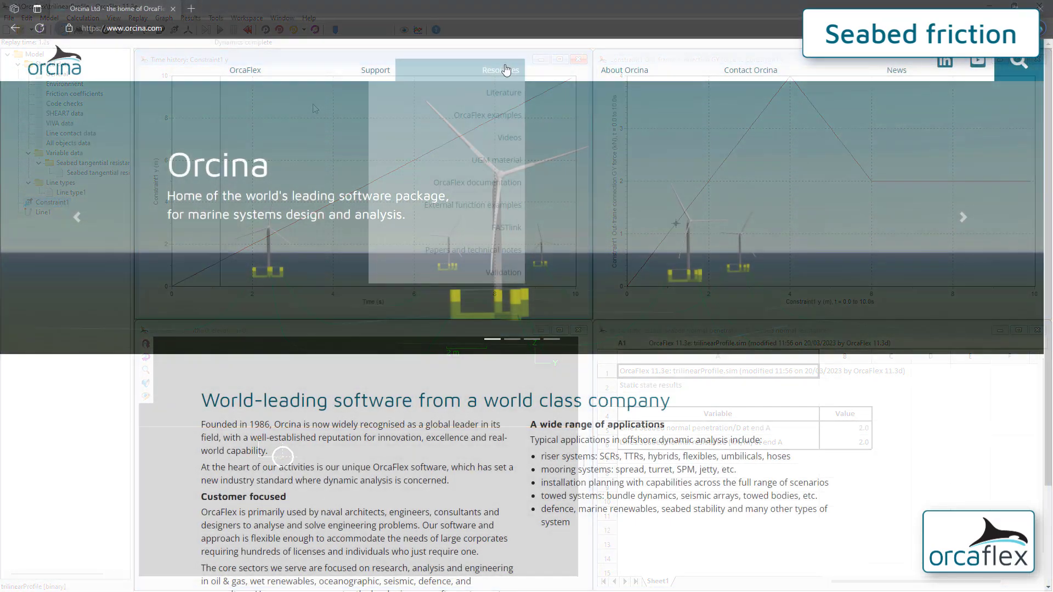
# Switch to the Orcina website in the browser and browse the What's new in OrcaFlex videos among the video resources
pyautogui.moveTo(501, 70)
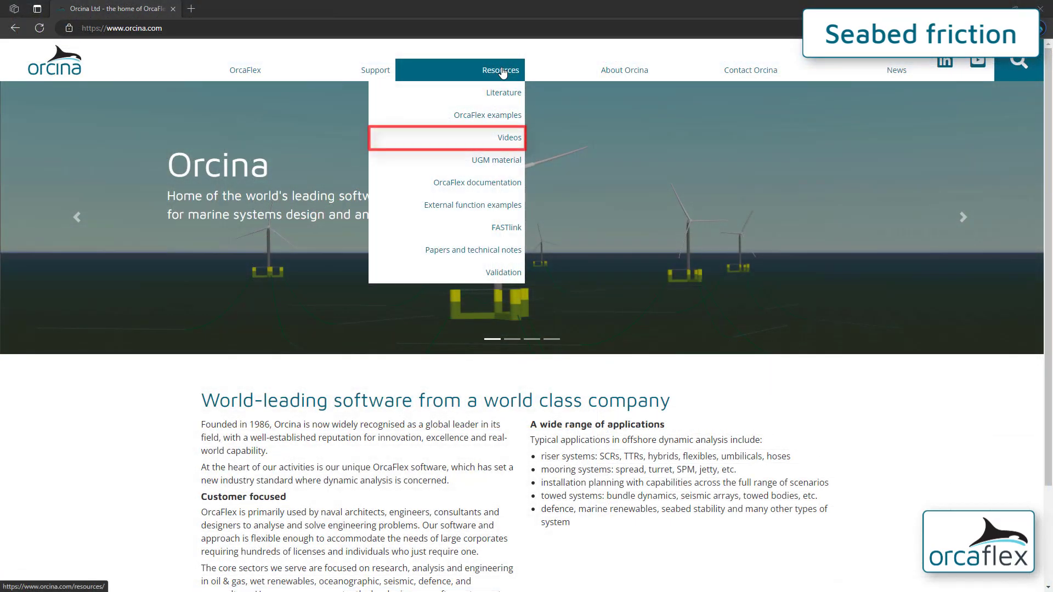
pyautogui.click(511, 139)
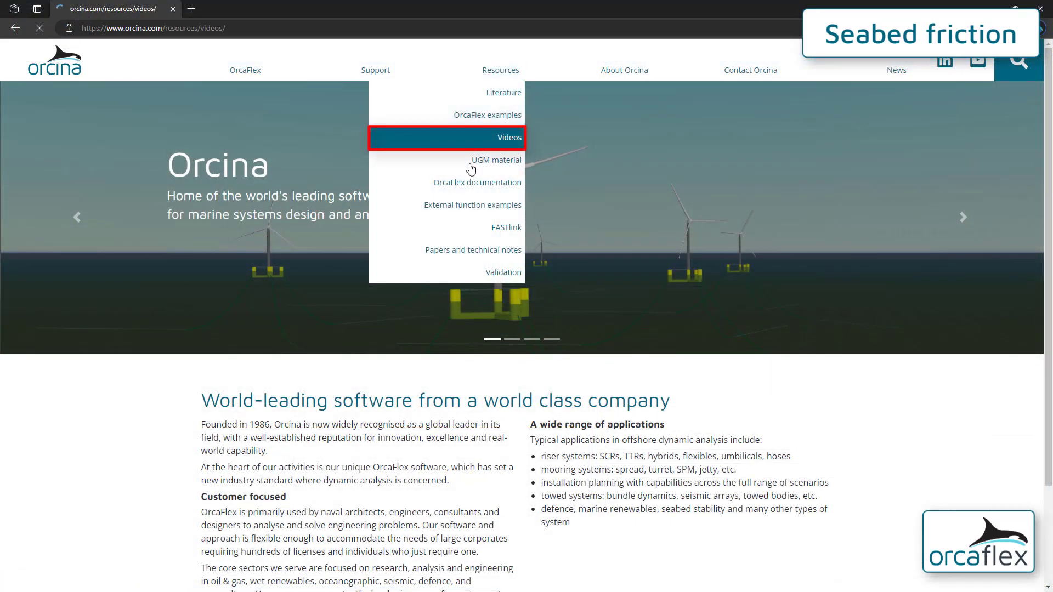
pyautogui.scroll(-5, 239, 527)
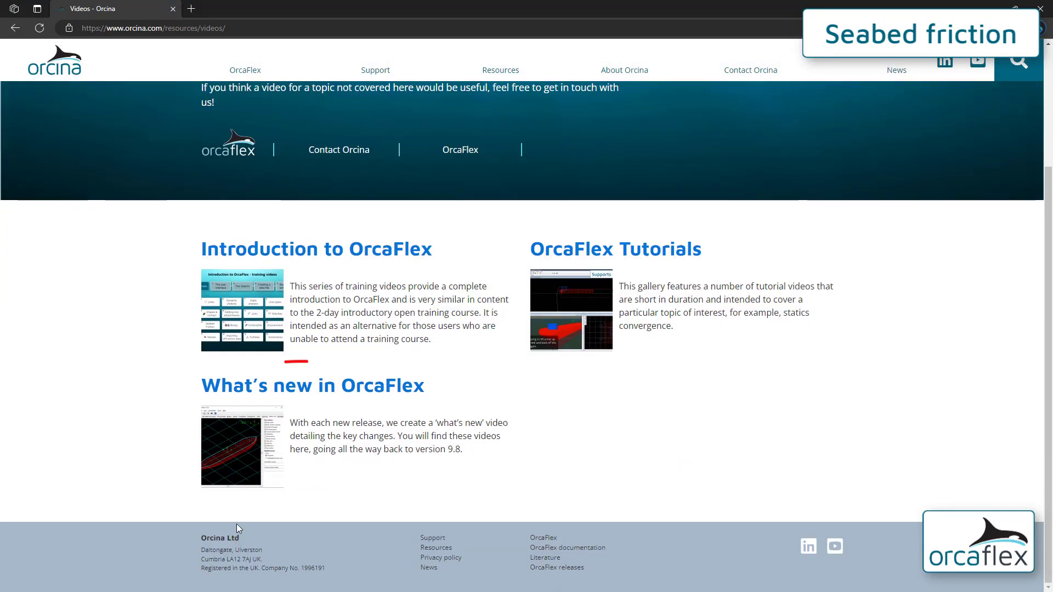
pyautogui.click(292, 318)
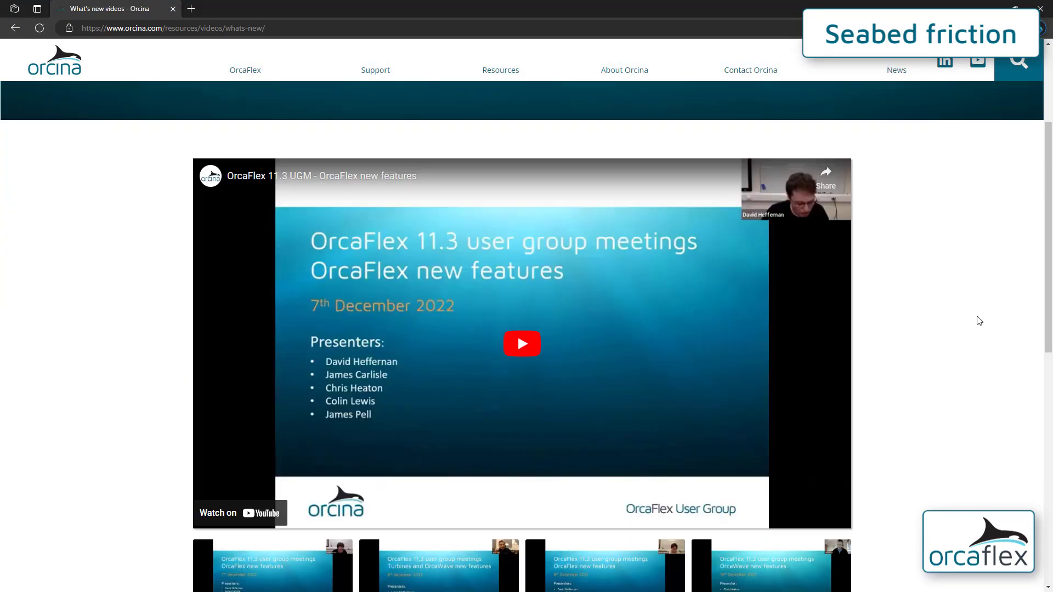
pyautogui.scroll(-5, 978, 321)
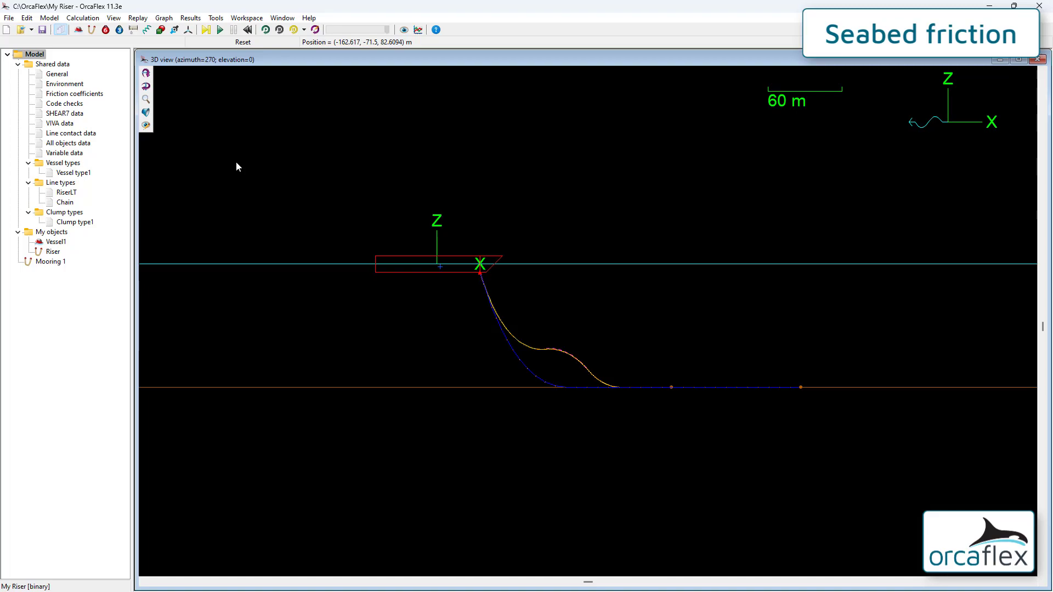
# Duplicate the Mooring 1 line in the My Riser model and select both the original and the copy
pyautogui.click(50, 262)
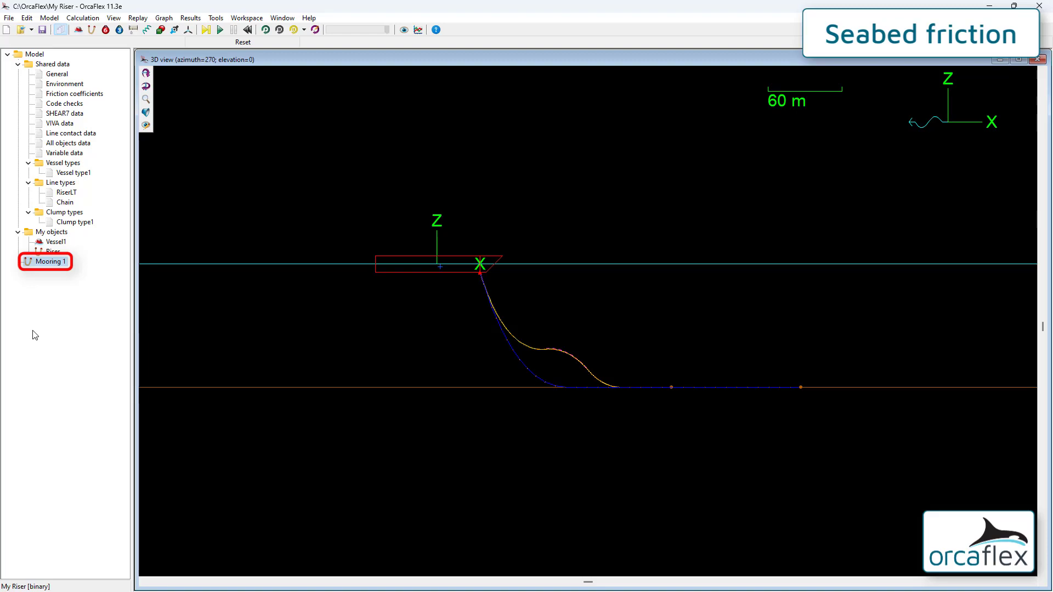
pyautogui.rightClick(59, 269)
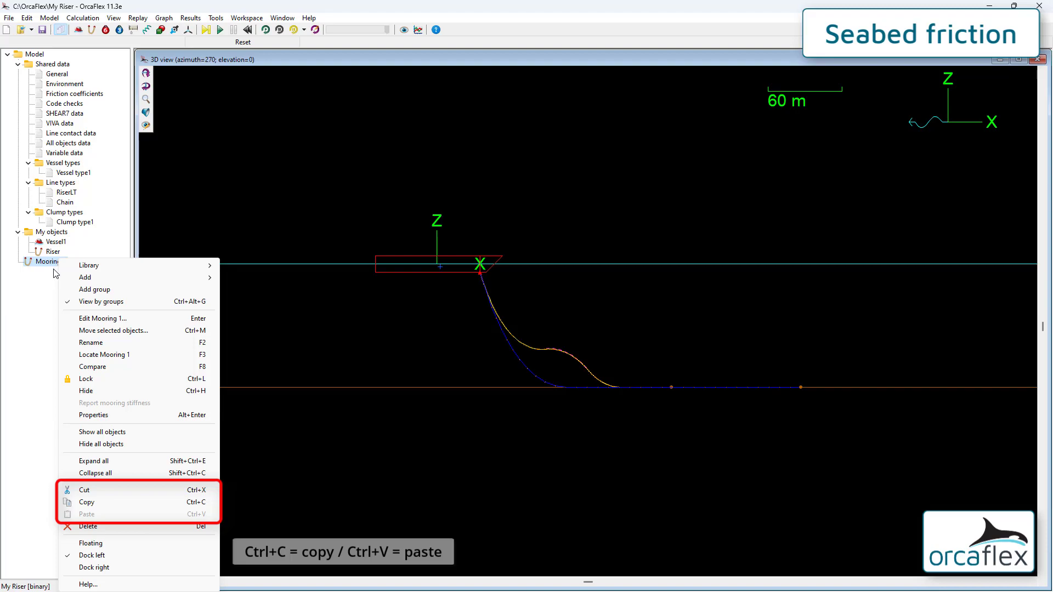
pyautogui.click(46, 293)
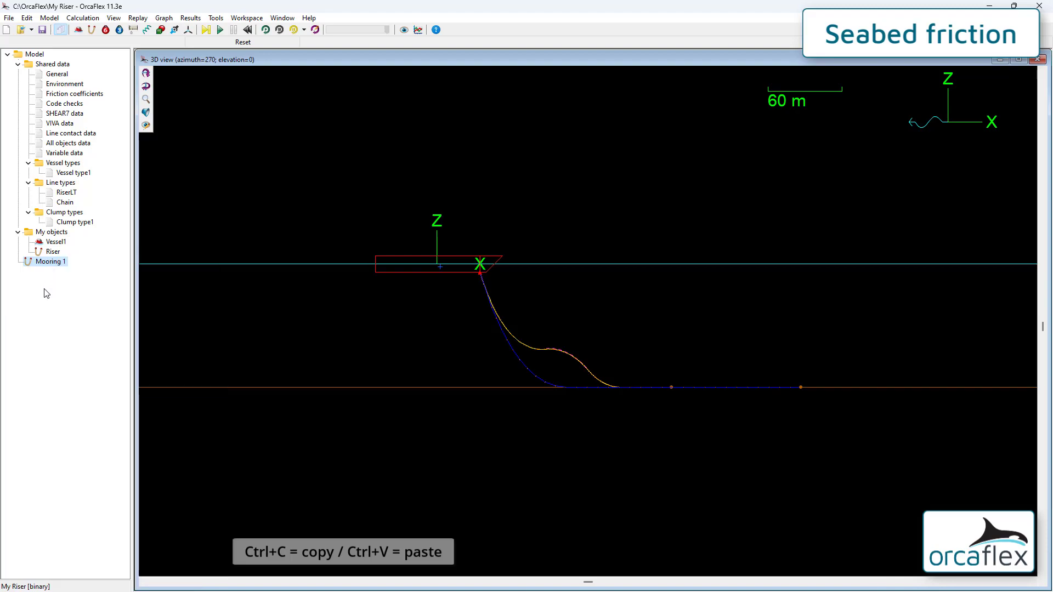
pyautogui.hotkey('ctrl', 'v')
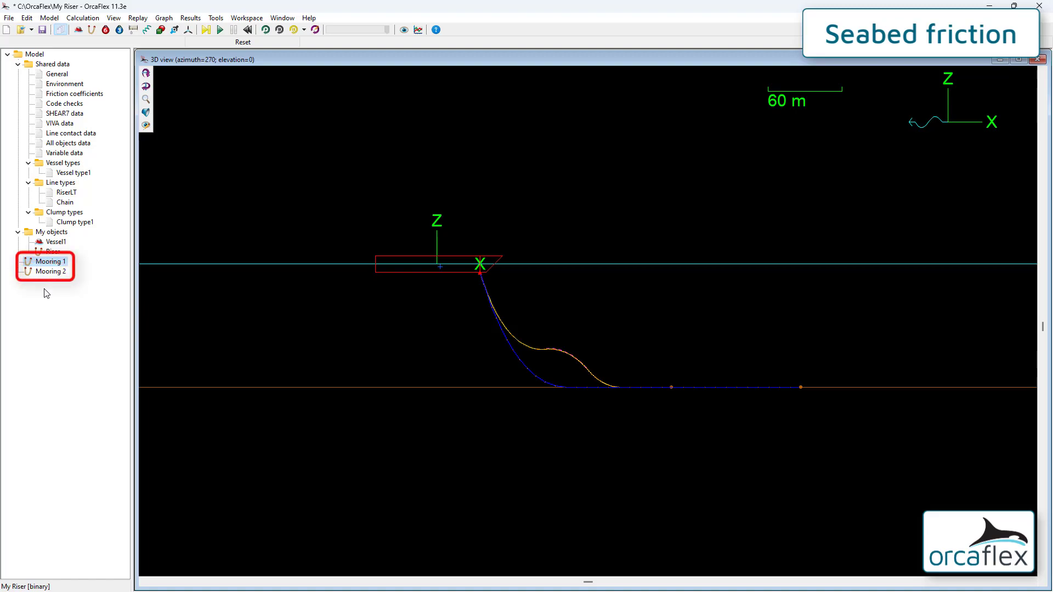
pyautogui.keyDown('ctrl'); pyautogui.click(55, 272); pyautogui.keyUp('ctrl')
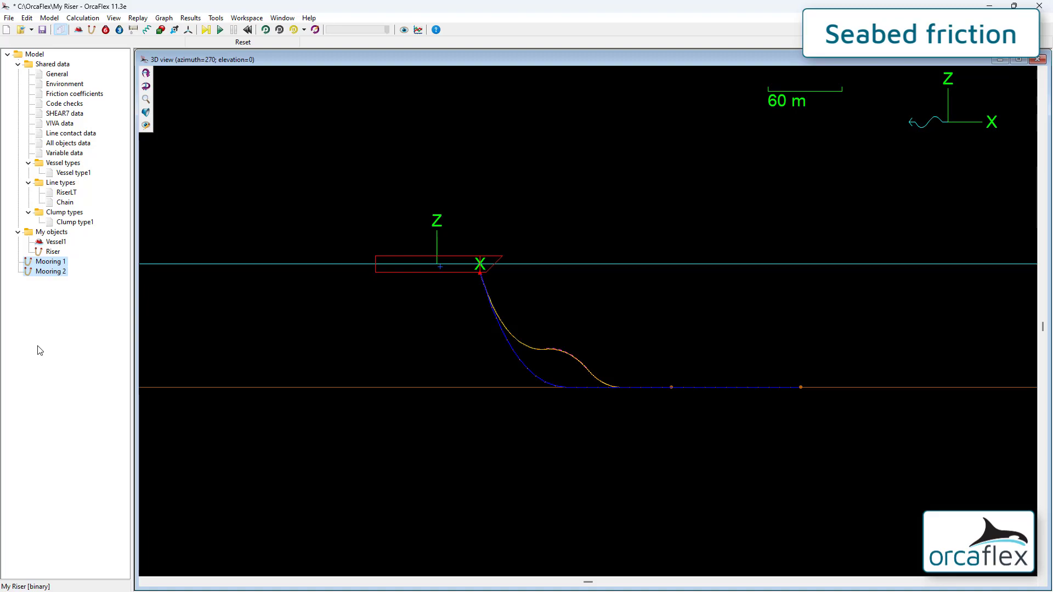
# Specify a rotation of 60 degrees for Mooring 2 in the Move selected objects wizard and close it without applying the move
pyautogui.click(75, 274)
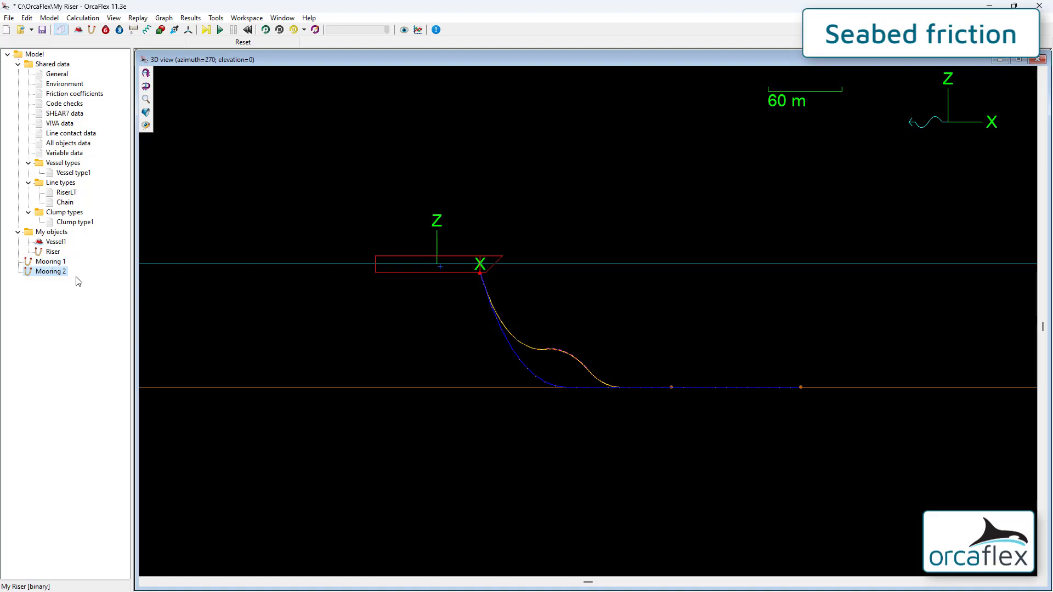
pyautogui.rightClick(56, 277)
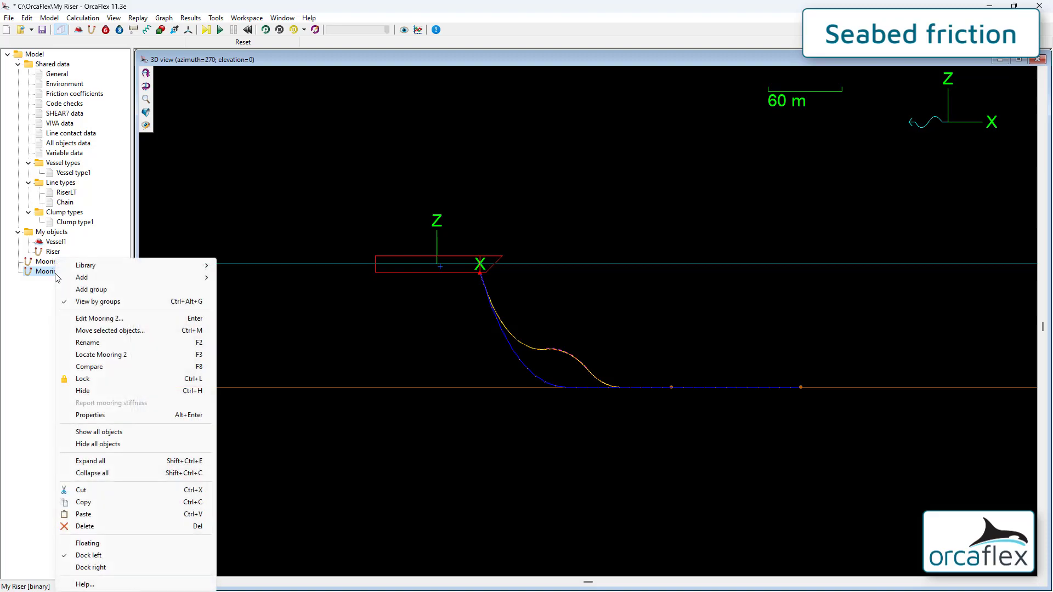
pyautogui.click(114, 332)
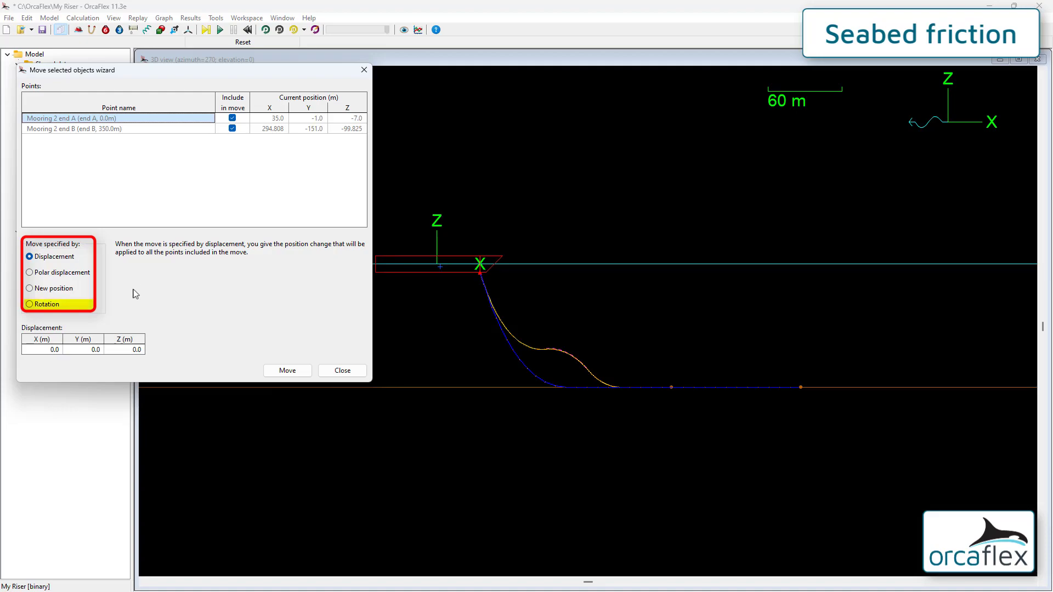
pyautogui.click(48, 308)
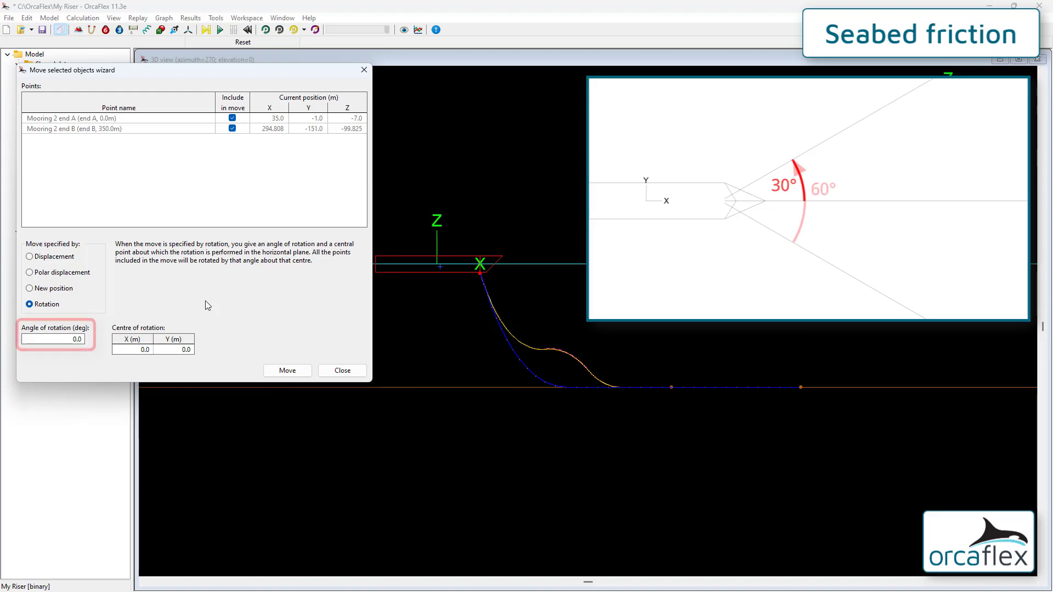
pyautogui.click(80, 340)
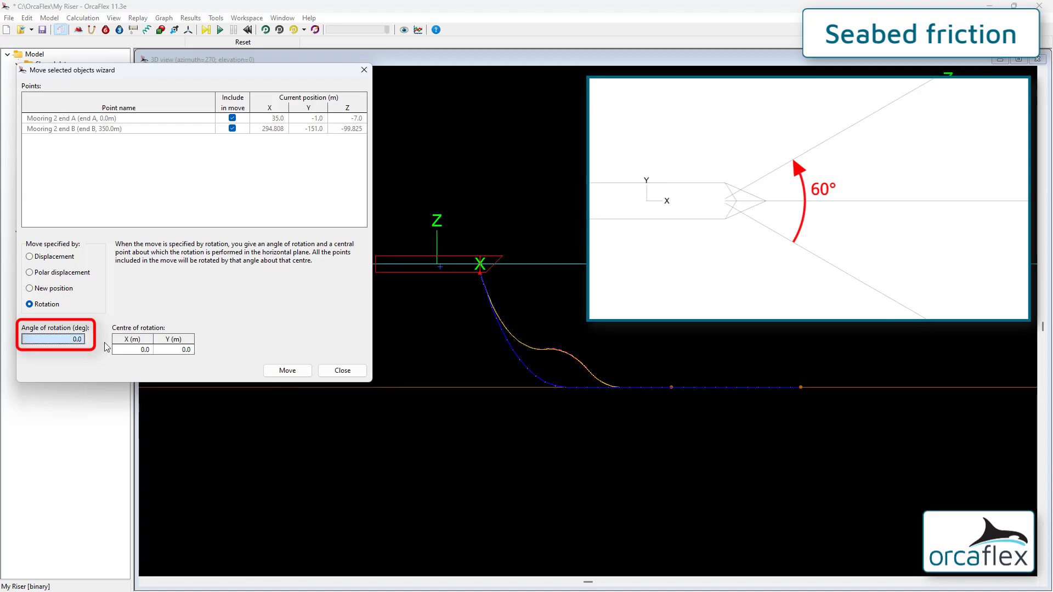
pyautogui.write('60')
pyautogui.press('Return')
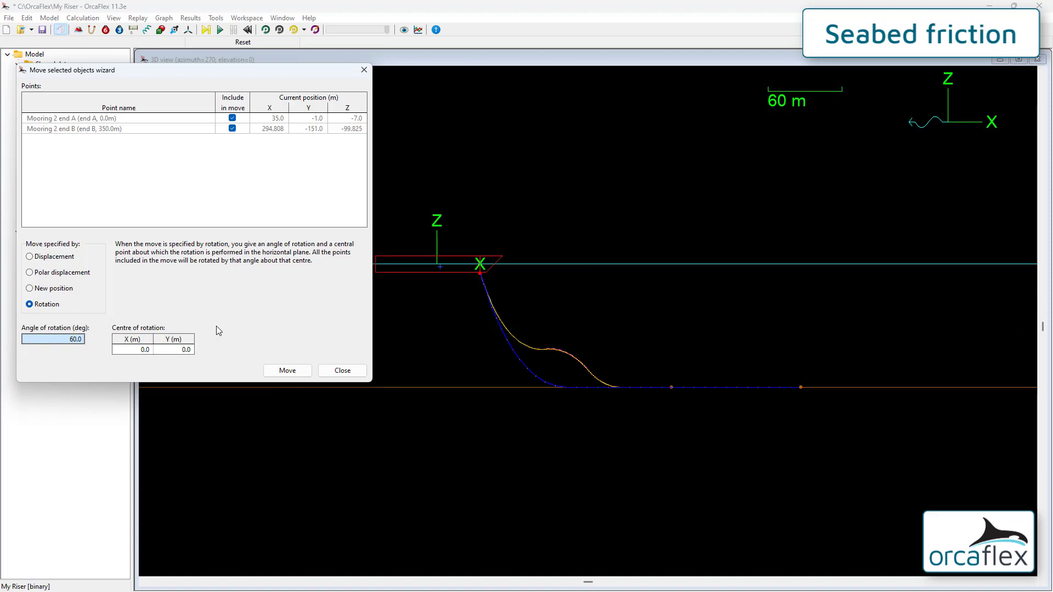
pyautogui.click(345, 371)
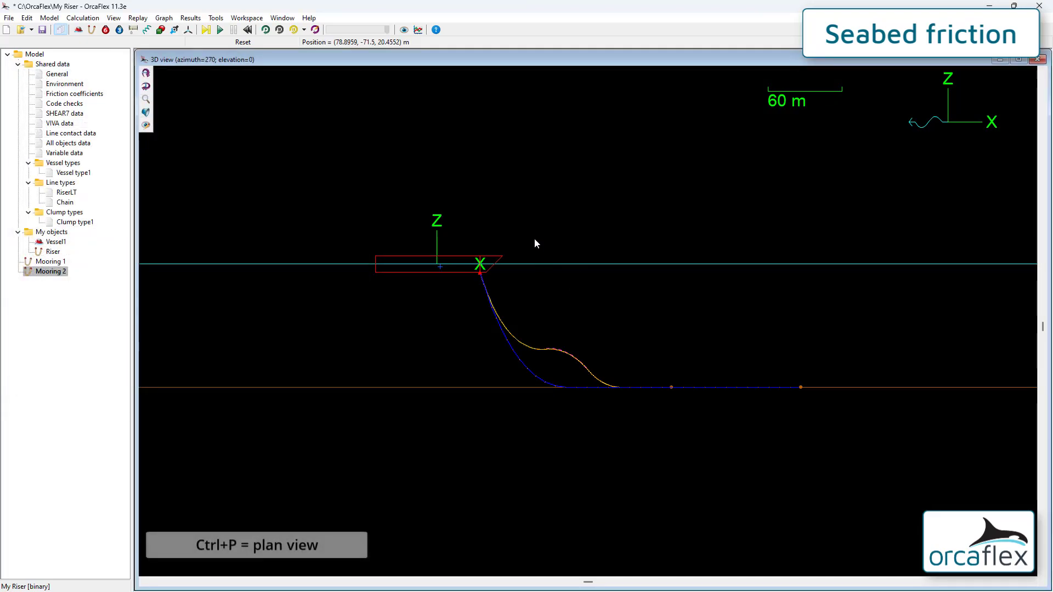
# Show the model in plan view and rotate Mooring 2 by 60 degrees about the centre X = 33.27 m, Y = 0 m
pyautogui.hotkey('ctrl', 'p')
pyautogui.keyDown('alt'); pyautogui.moveTo(474, 231); pyautogui.dragTo(483, 237); pyautogui.keyUp('alt')
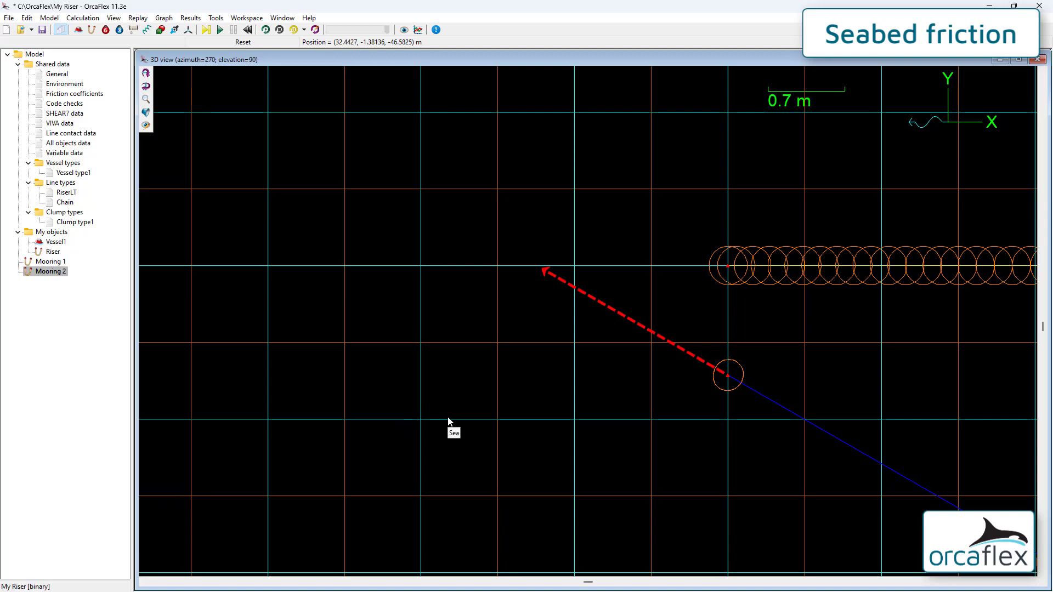
pyautogui.rightClick(55, 272)
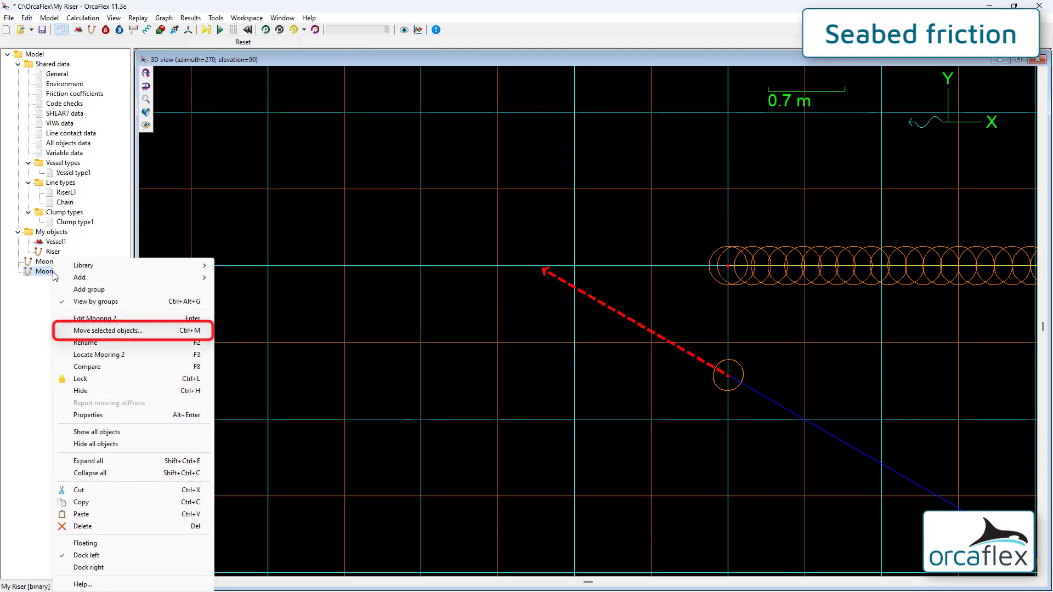
pyautogui.click(110, 330)
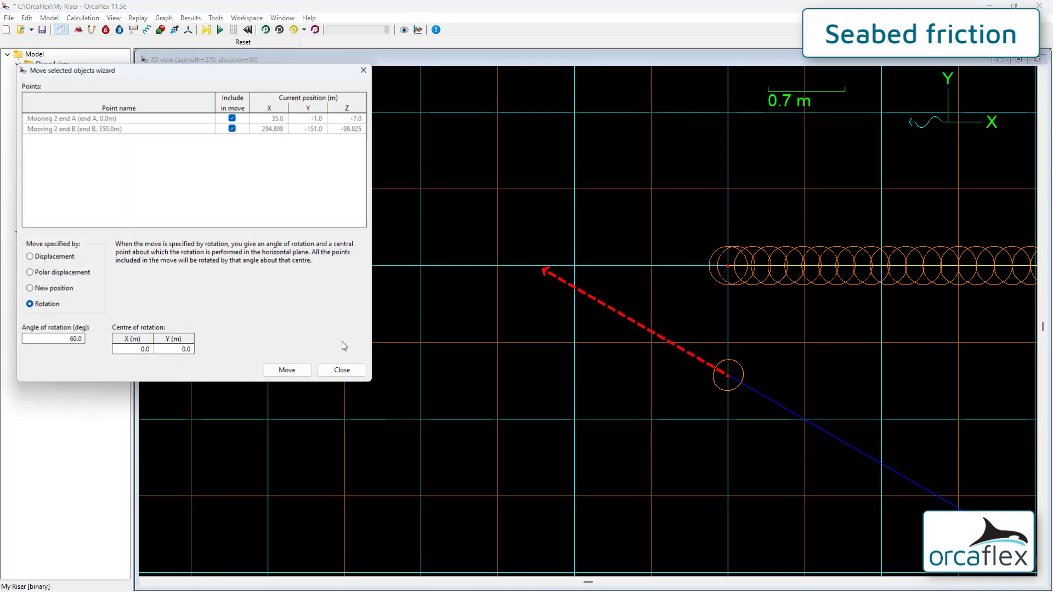
pyautogui.write('33.27')
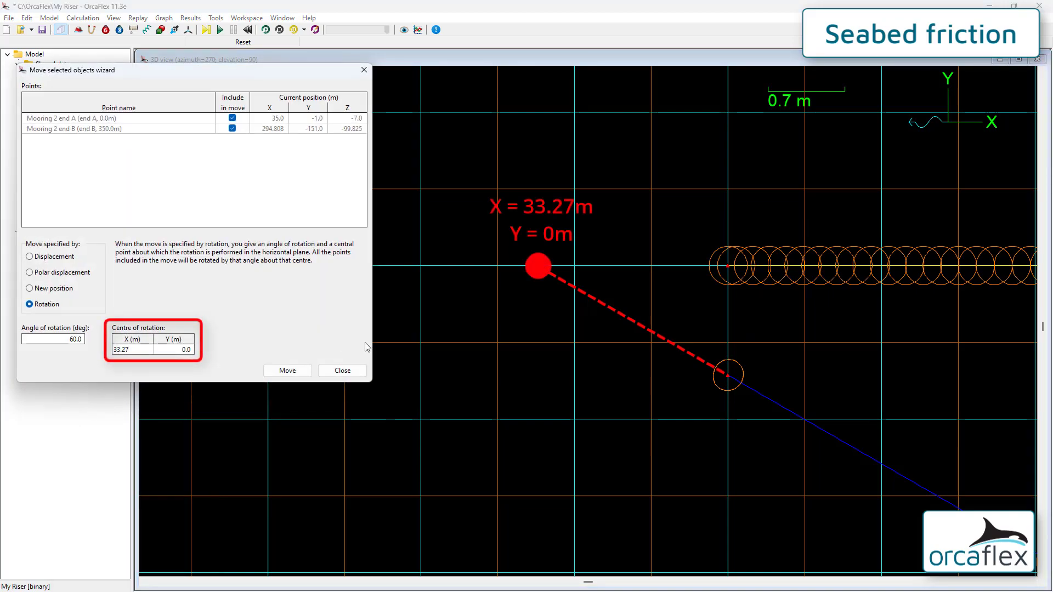
pyautogui.press('Return')
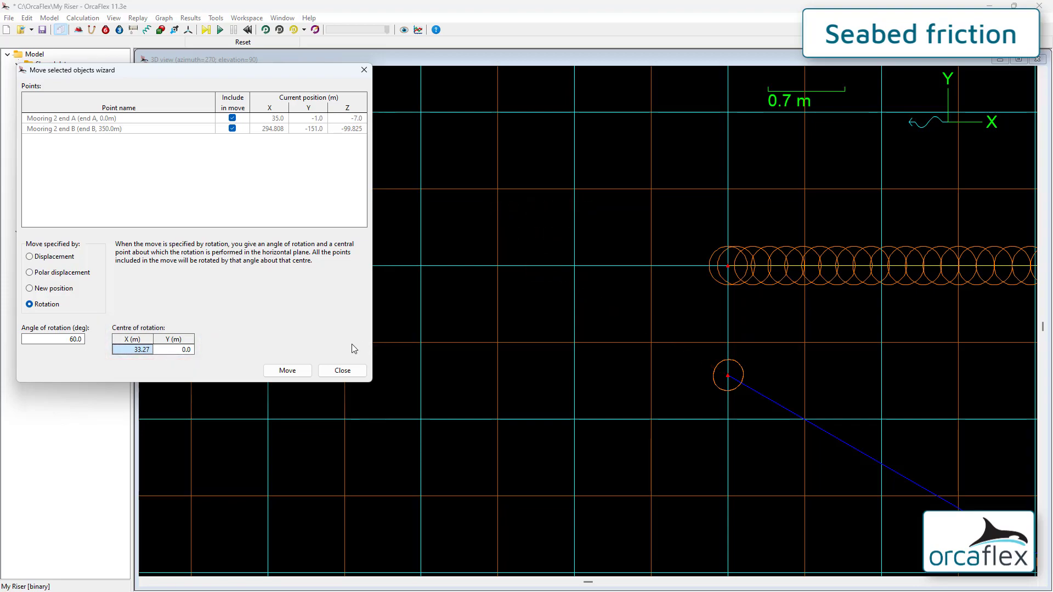
pyautogui.click(291, 372)
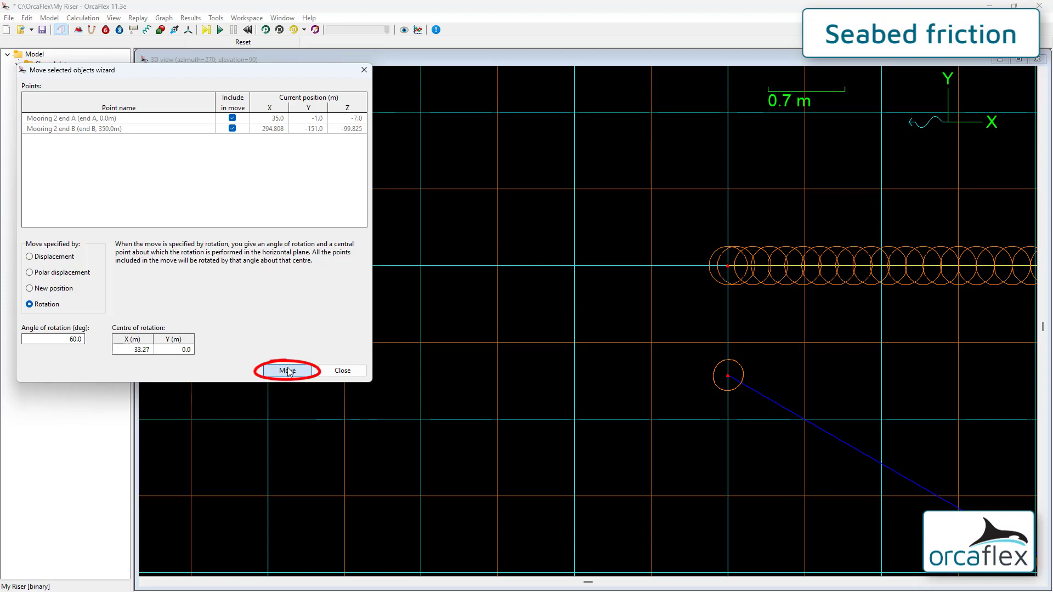
pyautogui.click(341, 371)
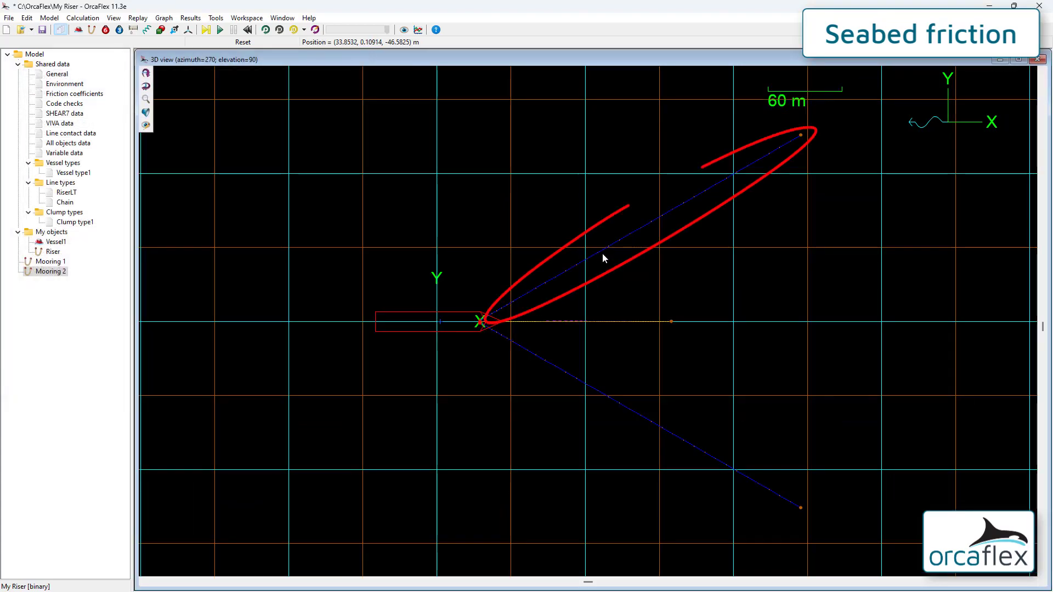
# Review the end positions and lay azimuth in the line data of Mooring 2 and accept the data
pyautogui.doubleClick(641, 263)
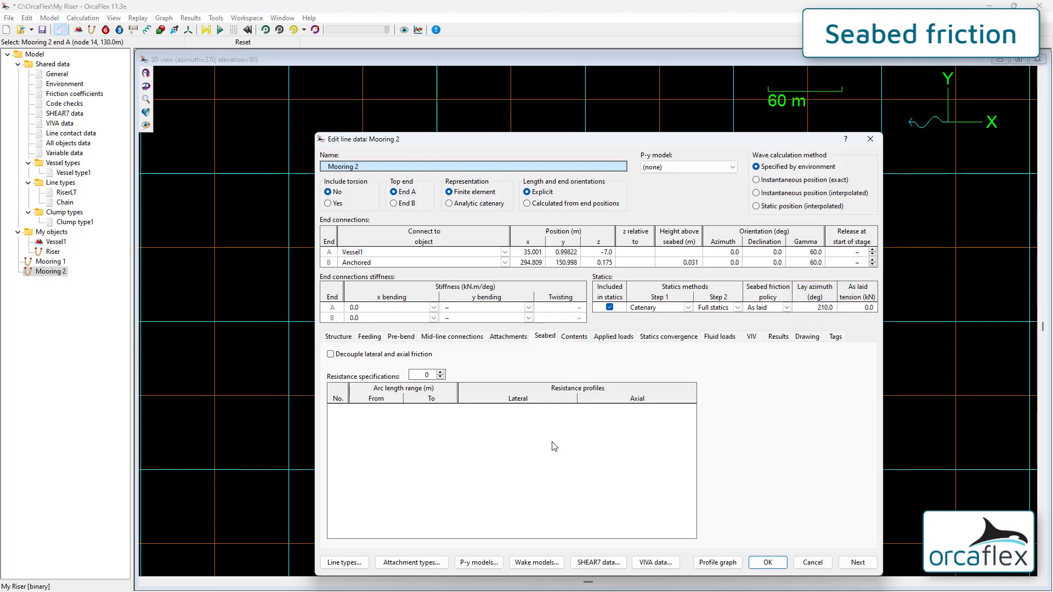
pyautogui.click(767, 562)
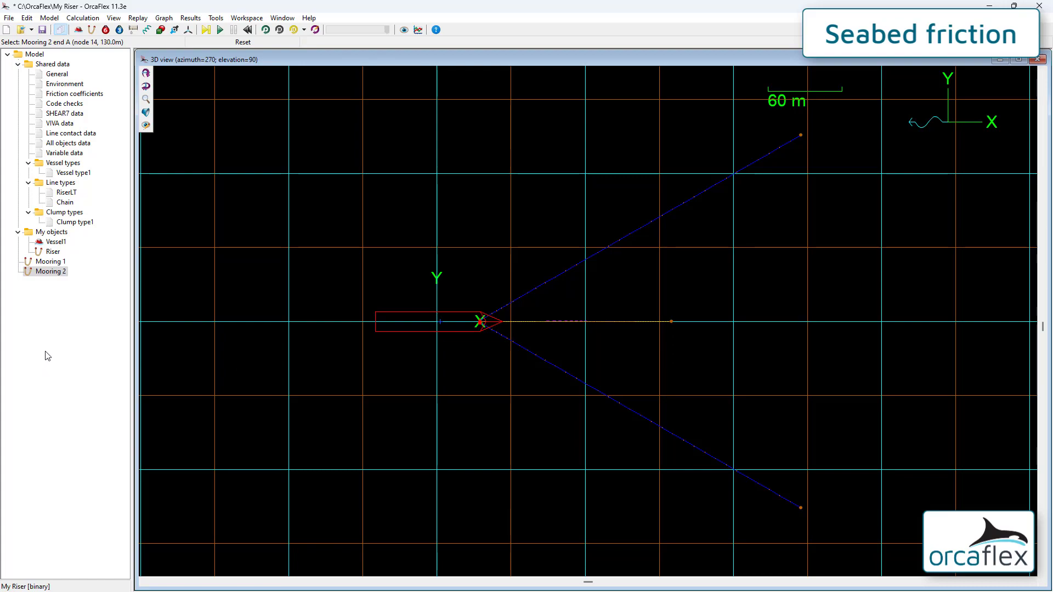
# Locate the Mooring 1 line in the 3D view from the model browser
pyautogui.click(53, 264)
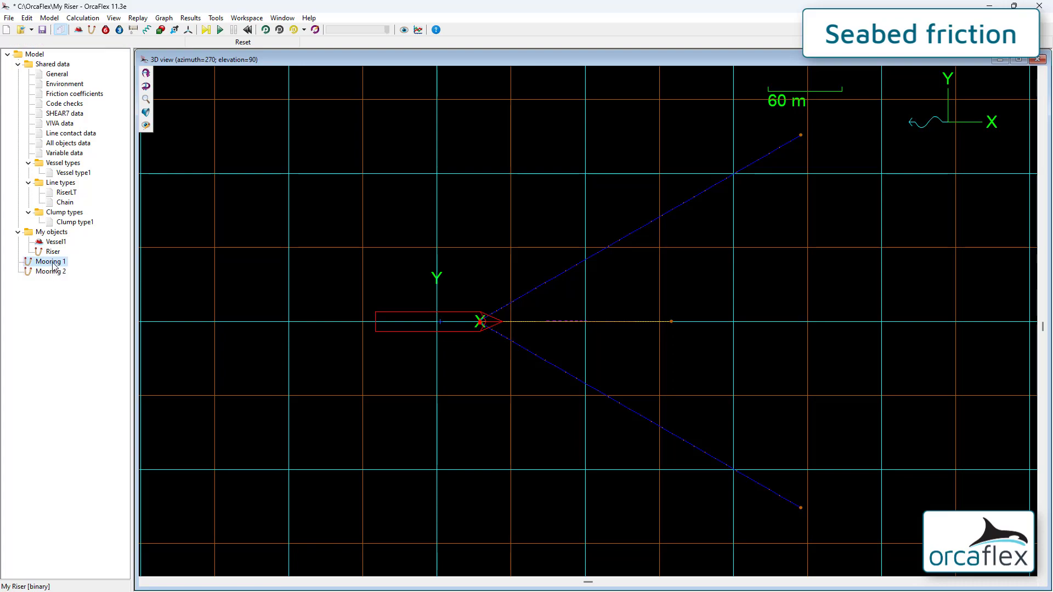
pyautogui.rightClick(53, 263)
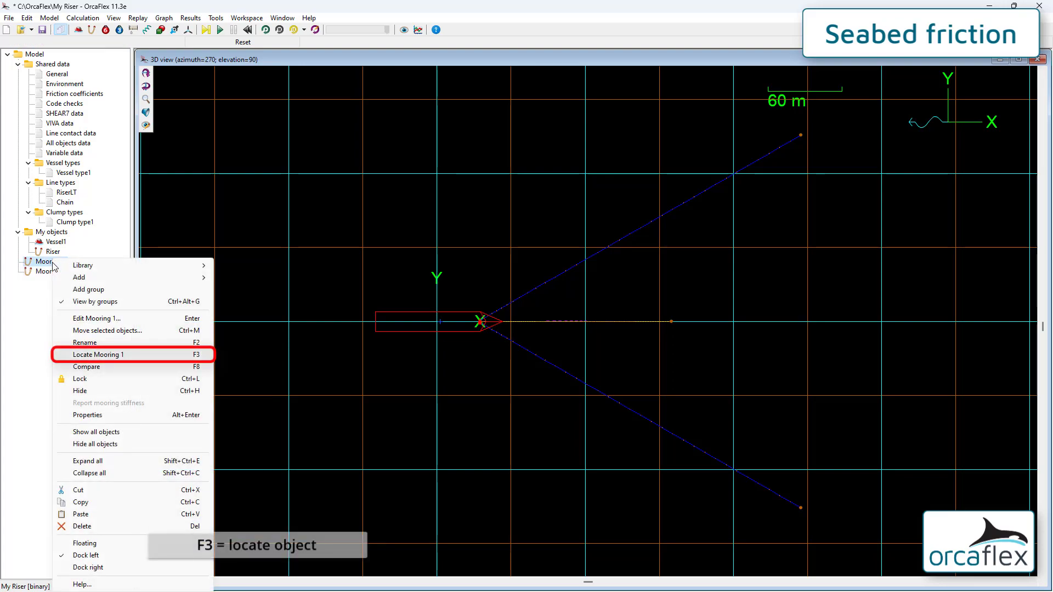
pyautogui.click(110, 355)
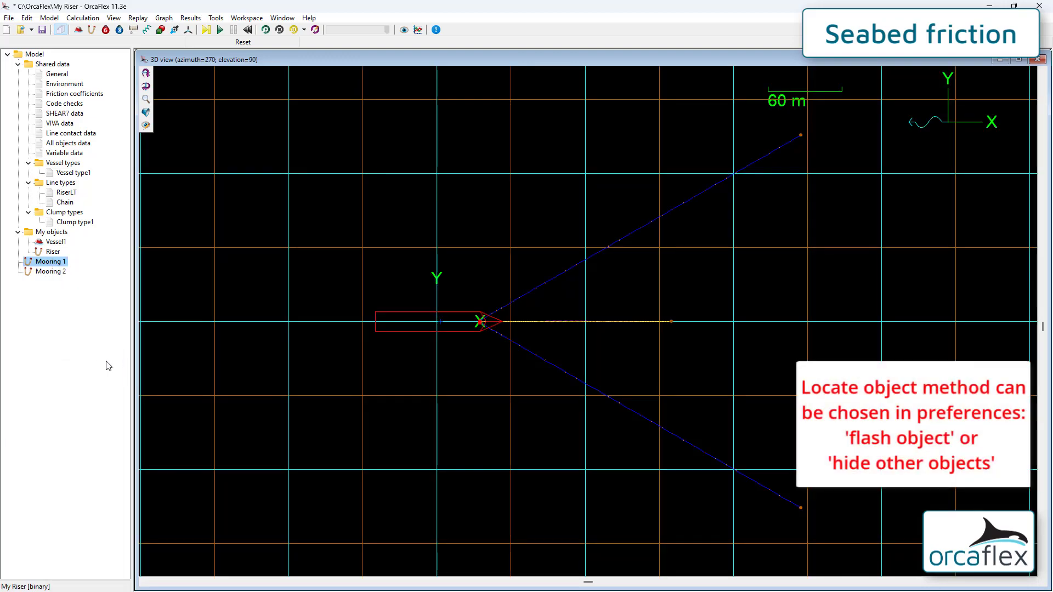
pyautogui.press('F3')
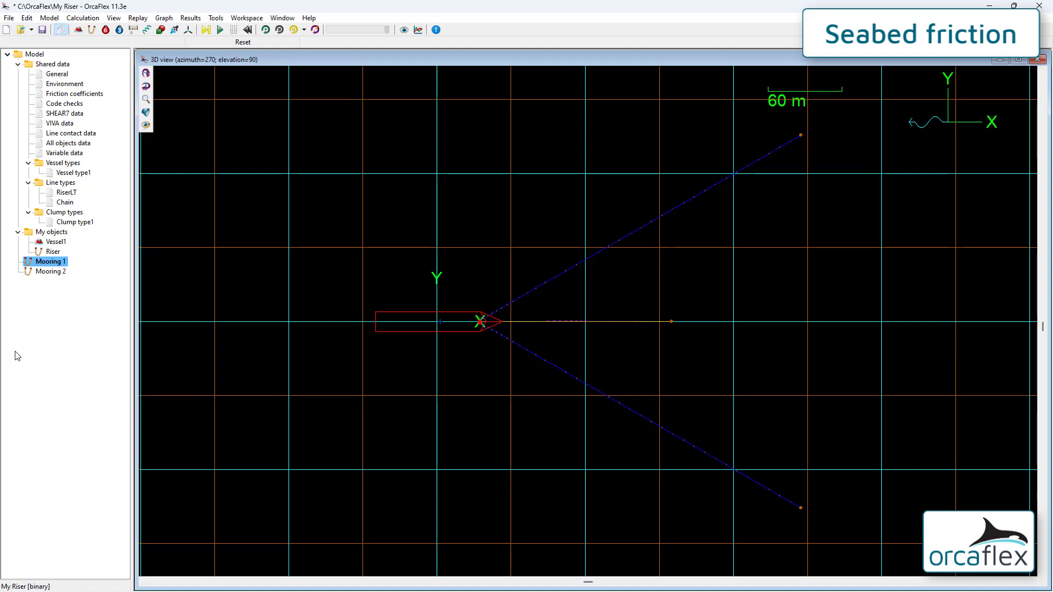
# Undo a trial move of end A of Mooring 2 and lock both mooring lines against accidental changes
pyautogui.moveTo(575, 283); pyautogui.dragTo(596, 284)
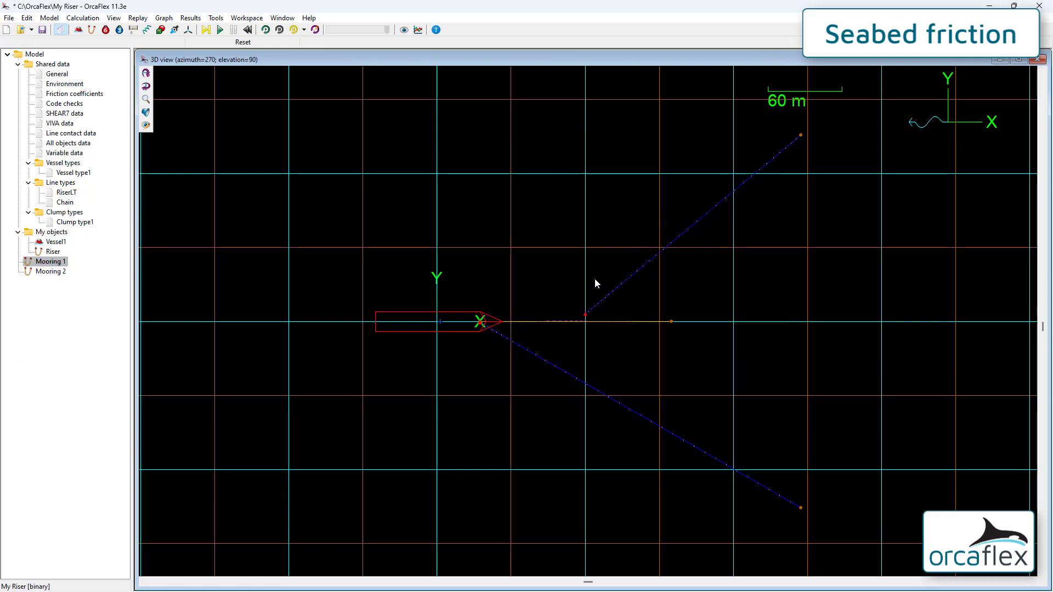
pyautogui.hotkey('ctrl', 'z')
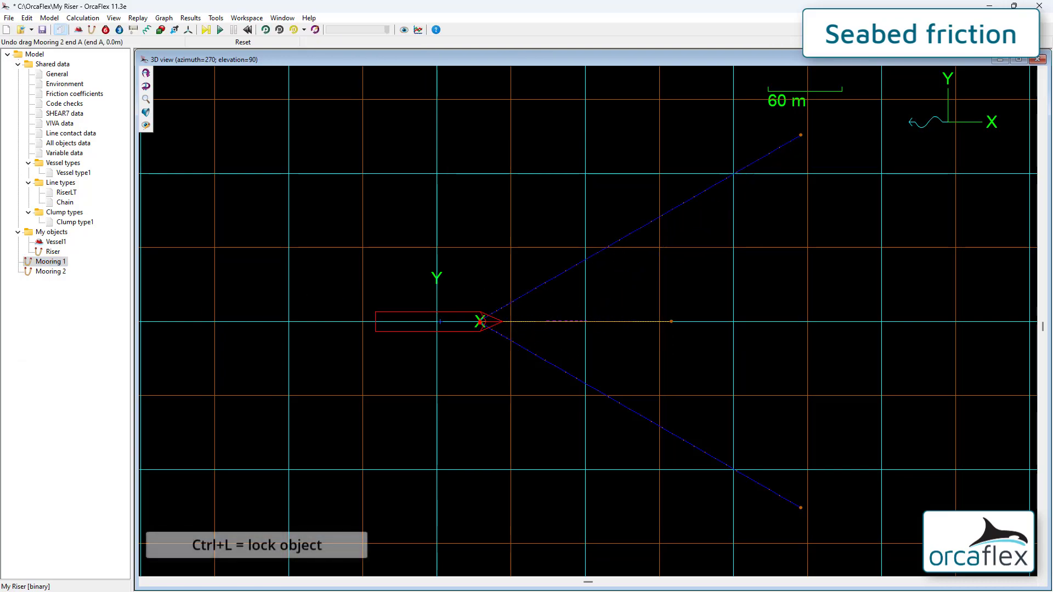
pyautogui.rightClick(55, 273)
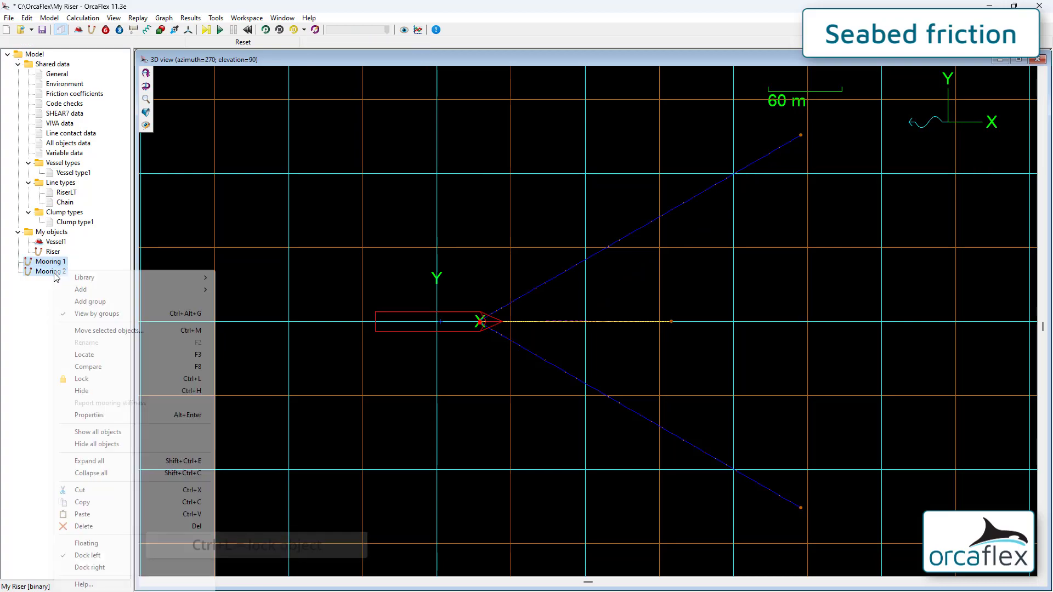
pyautogui.click(83, 379)
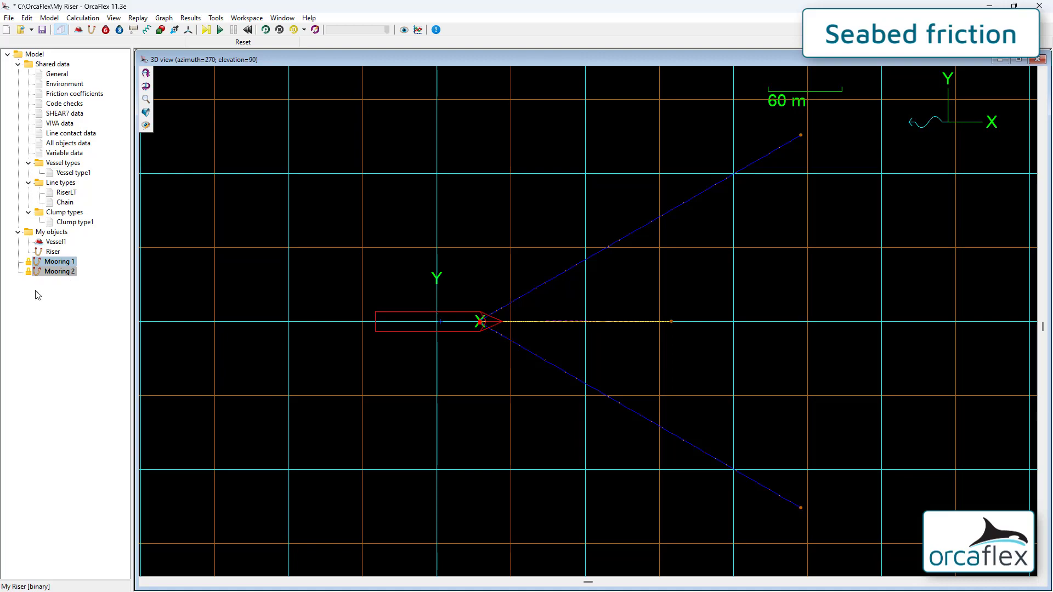
# Compare the data of Mooring 1 and Mooring 2, step through each difference in WinMerge, and close the comparison
pyautogui.rightClick(59, 274)
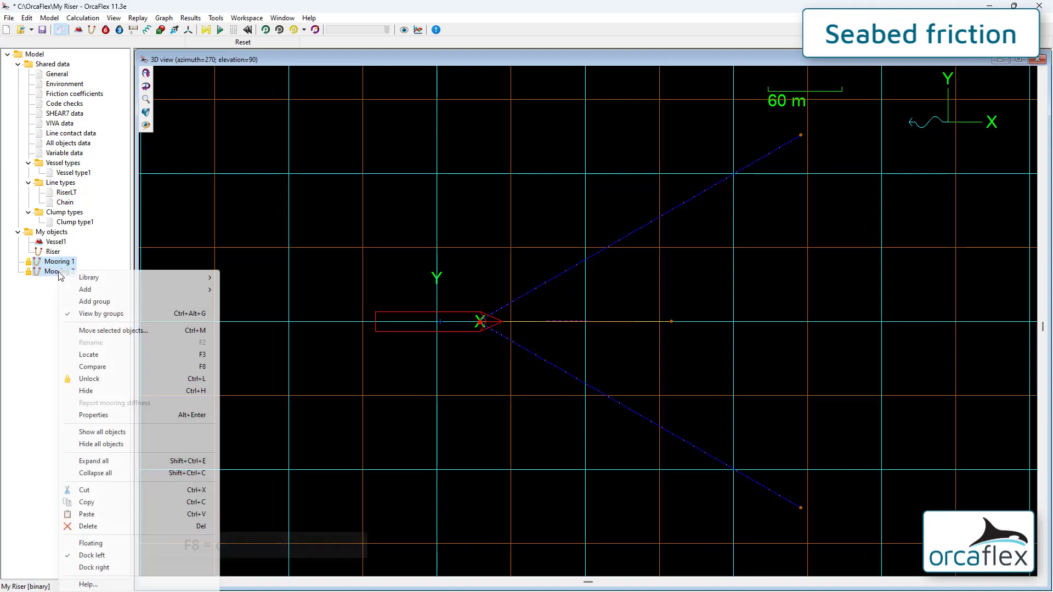
pyautogui.click(95, 367)
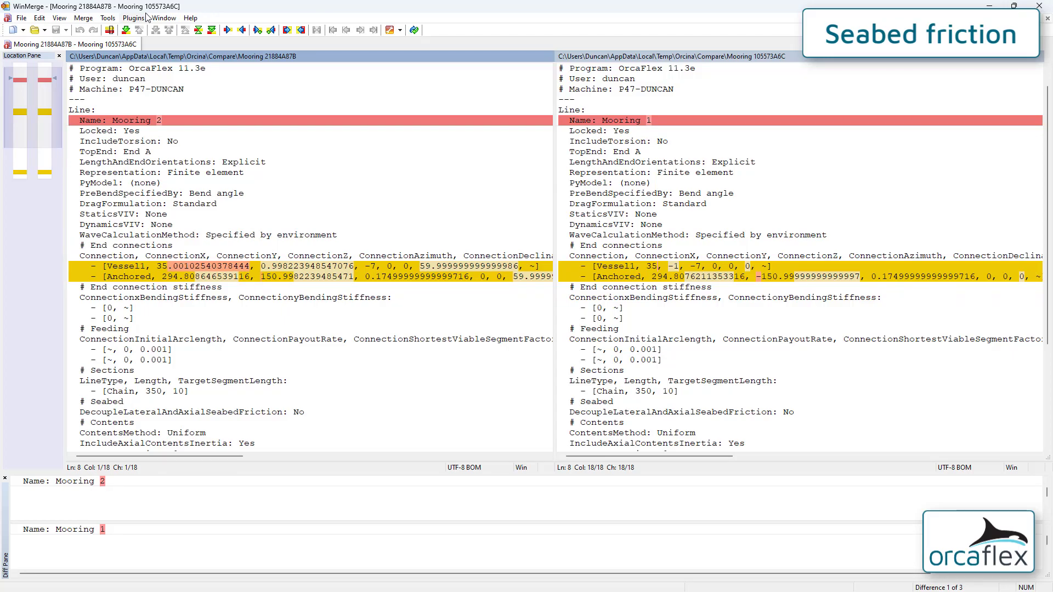
pyautogui.click(127, 32)
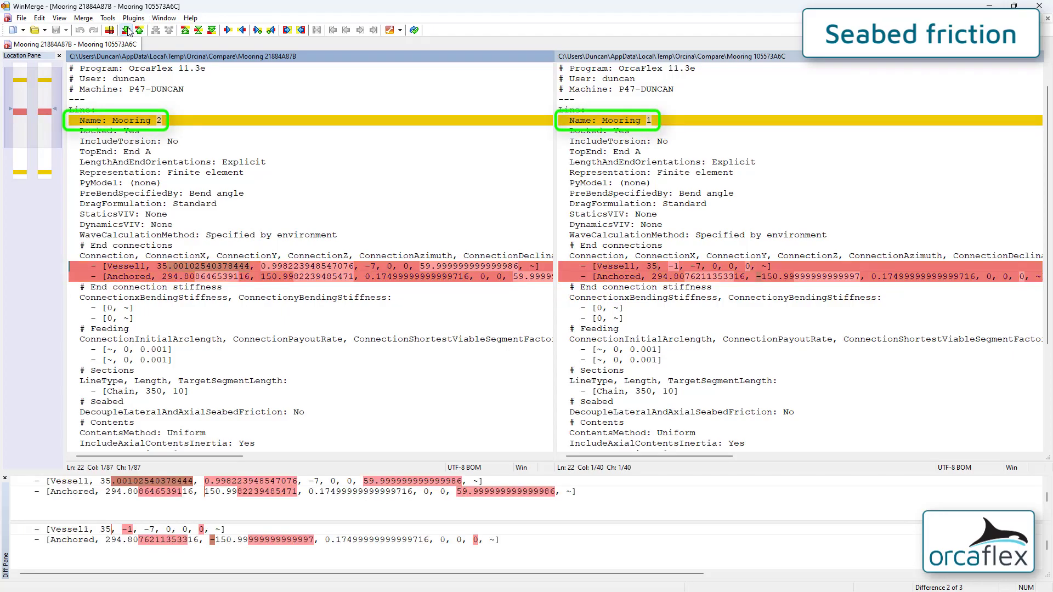
pyautogui.click(127, 31)
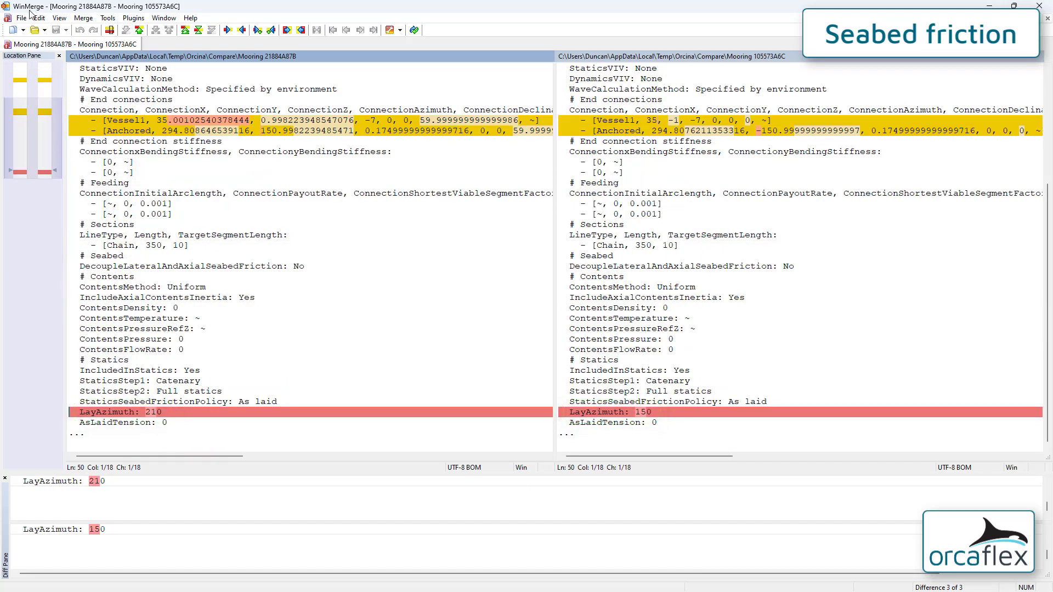
pyautogui.doubleClick(8, 8)
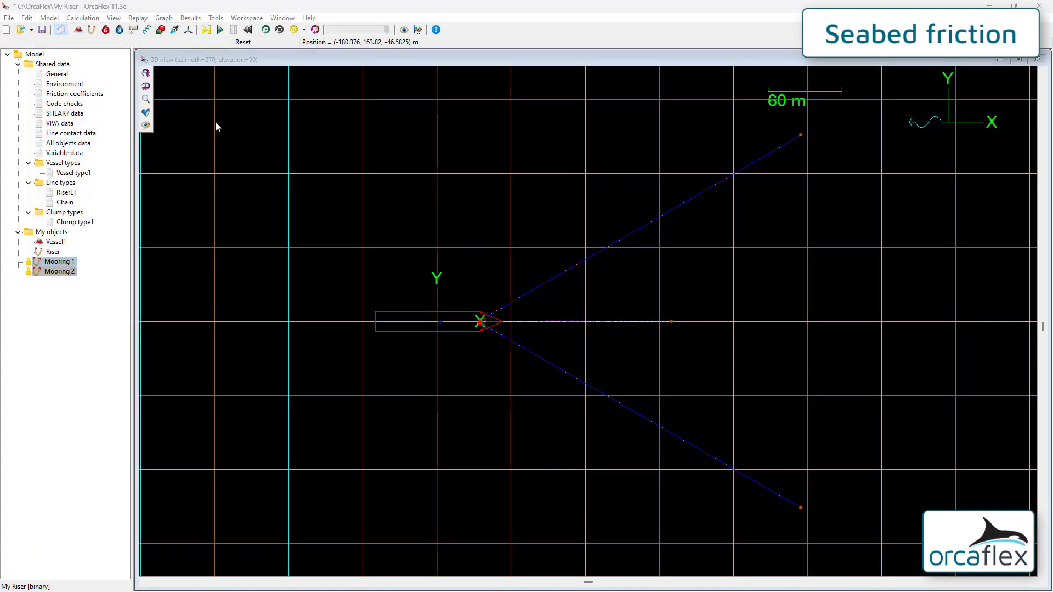
# Add a new group to the model browser and name it Moorings
pyautogui.rightClick(108, 298)
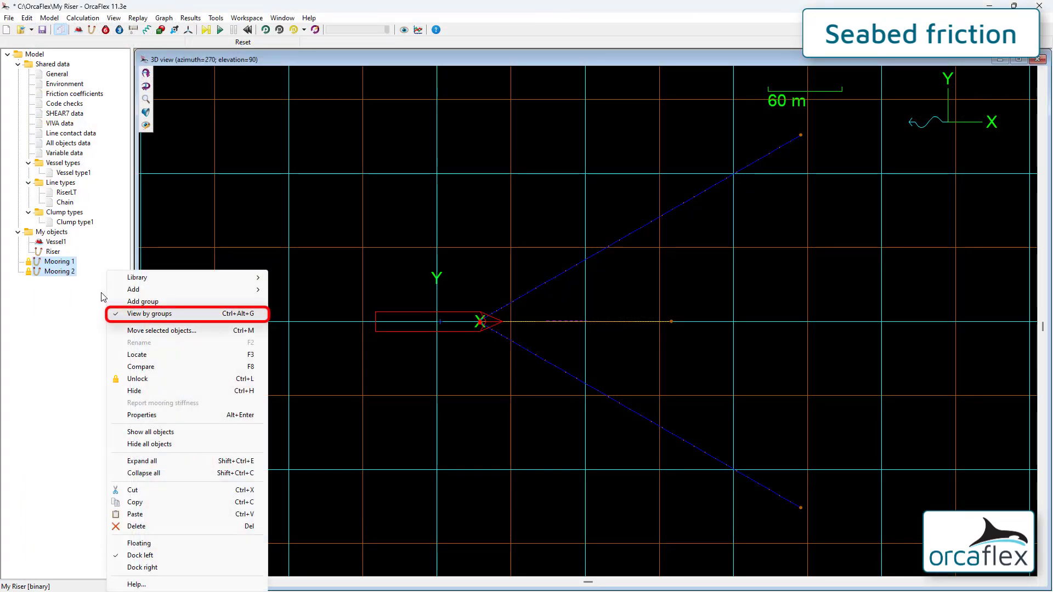
pyautogui.click(101, 294)
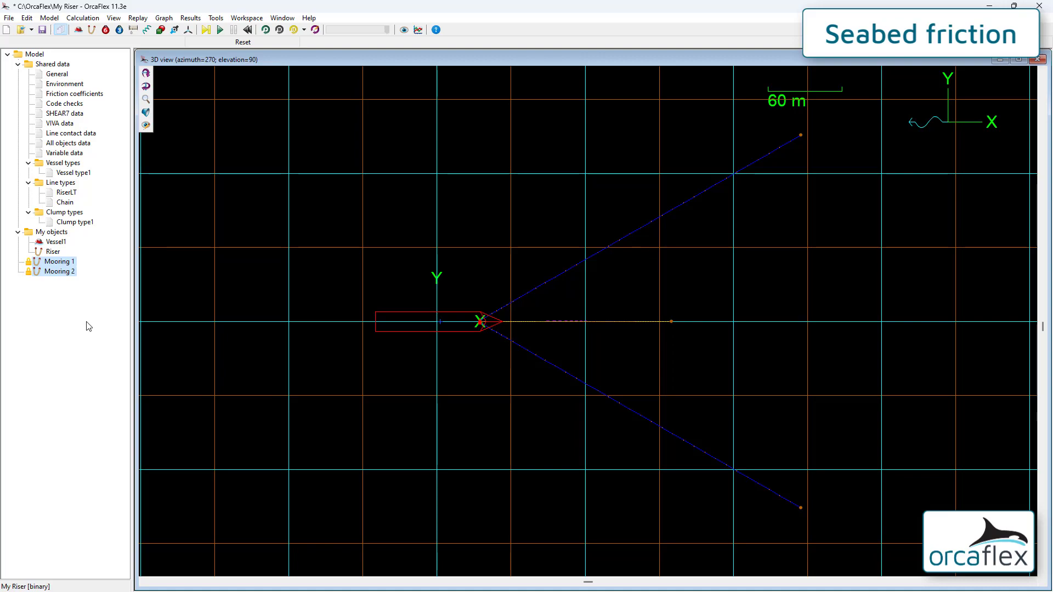
pyautogui.rightClick(67, 317)
pyautogui.click(112, 303)
pyautogui.press('F2')
pyautogui.write('Moorings')
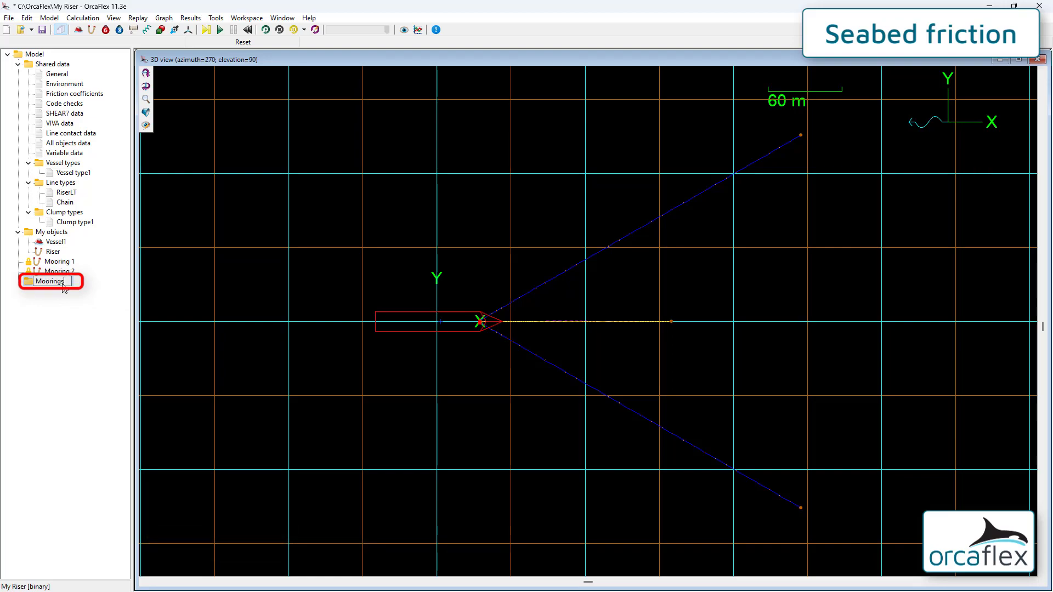
pyautogui.press('Return')
# Move Mooring 1 and Mooring 2 into the Moorings group
pyautogui.click(54, 263)
pyautogui.keyDown('ctrl'); pyautogui.click(58, 272); pyautogui.keyUp('ctrl')
pyautogui.moveTo(59, 273); pyautogui.dragTo(53, 281)
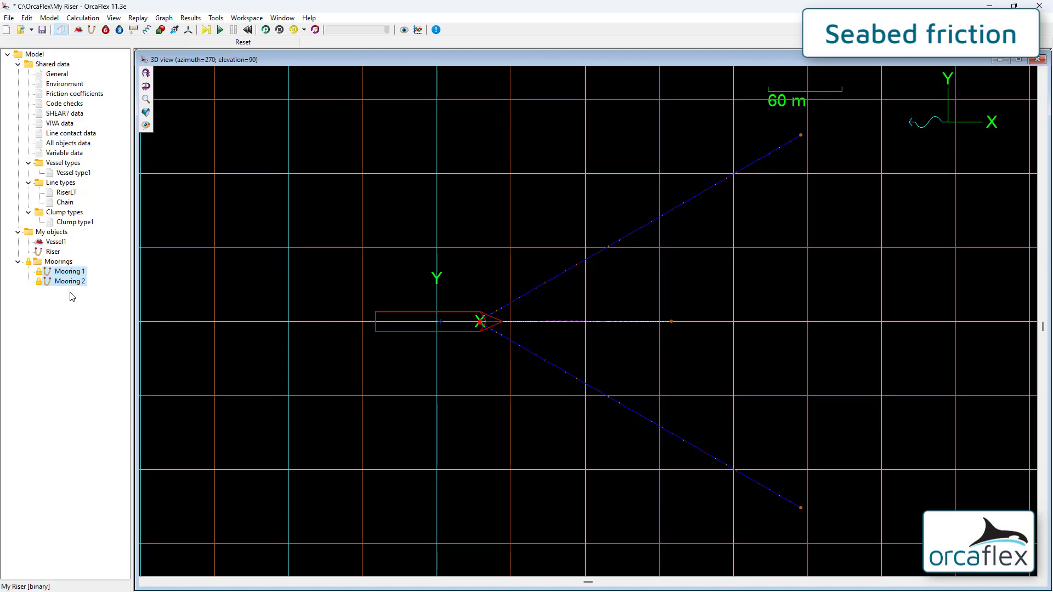
# Hide Mooring 2 in the 3D view and show it again
pyautogui.click(76, 283)
pyautogui.rightClick(76, 289)
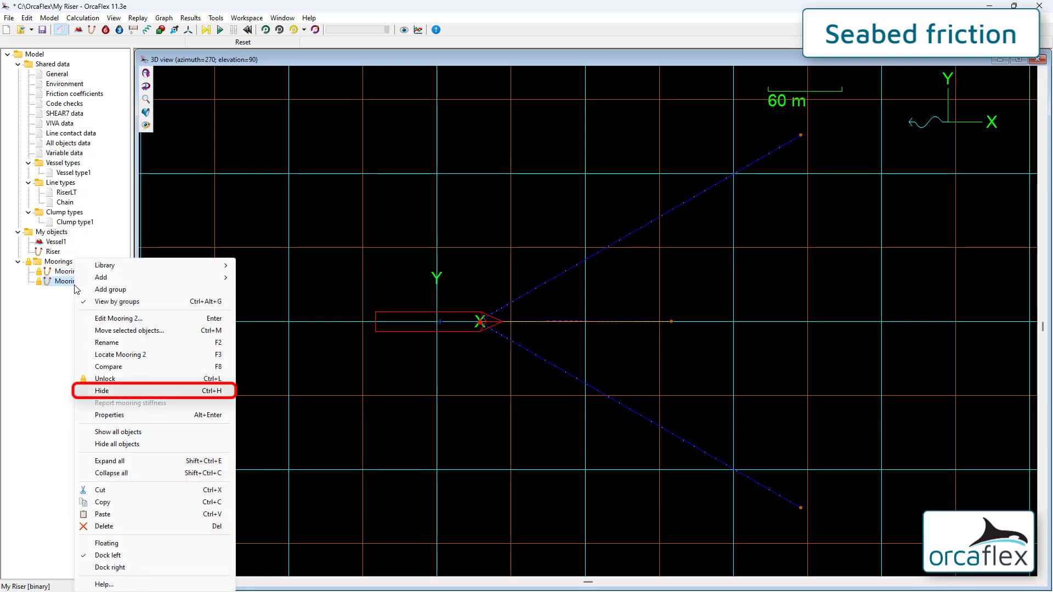
pyautogui.click(102, 390)
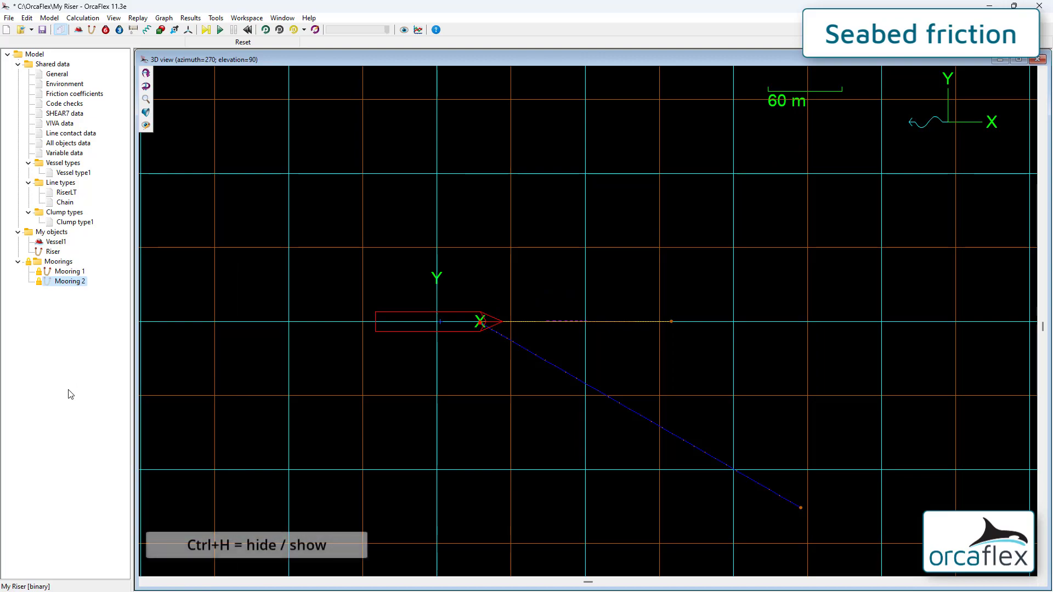
pyautogui.rightClick(73, 285)
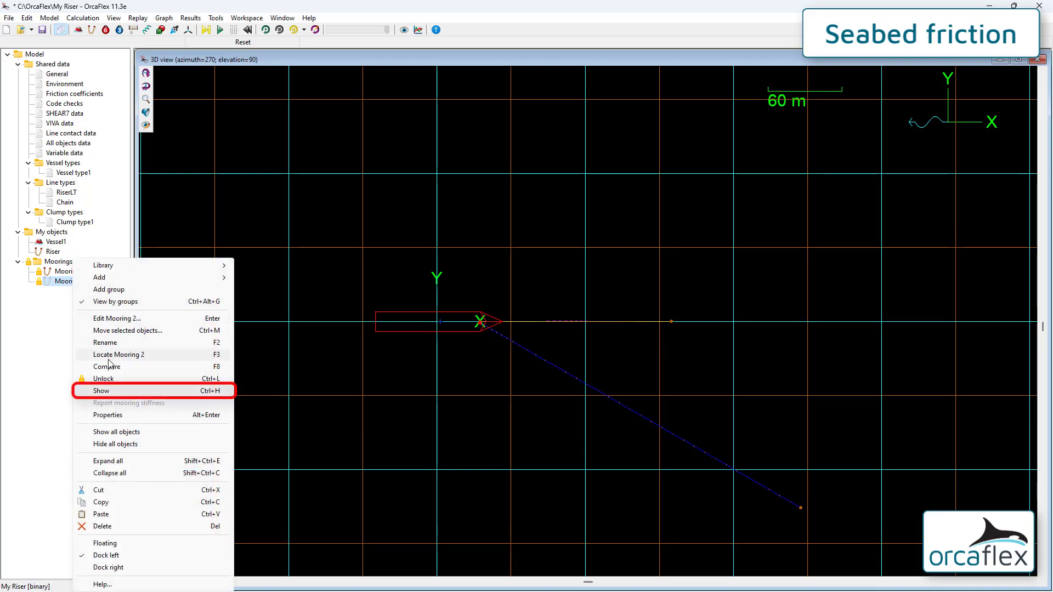
pyautogui.click(111, 393)
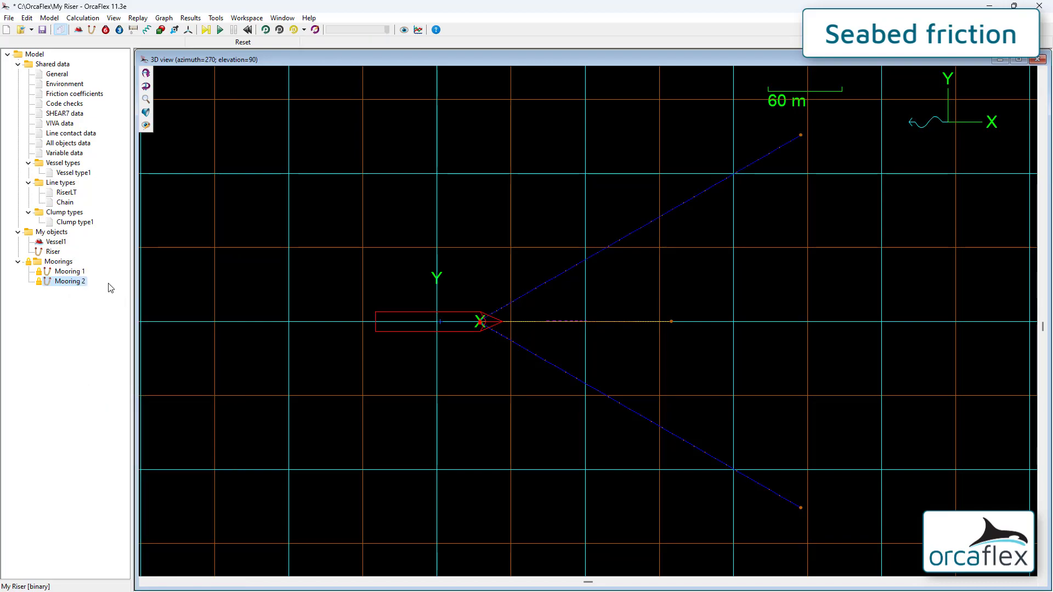
# Toggle the visibility of the whole Moorings group off and back on
pyautogui.click(62, 264)
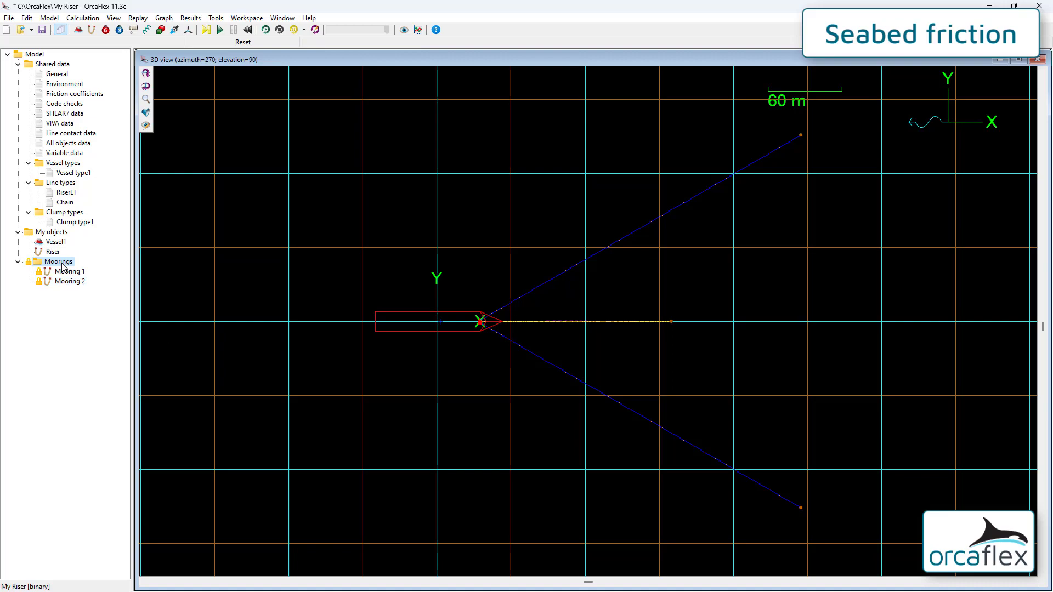
pyautogui.hotkey('ctrl', 'h')
pyautogui.hotkey('ctrl', 's')
# Examine the compound properties report of the Moorings group, close it, and return the 3D view to elevation
pyautogui.rightClick(63, 268)
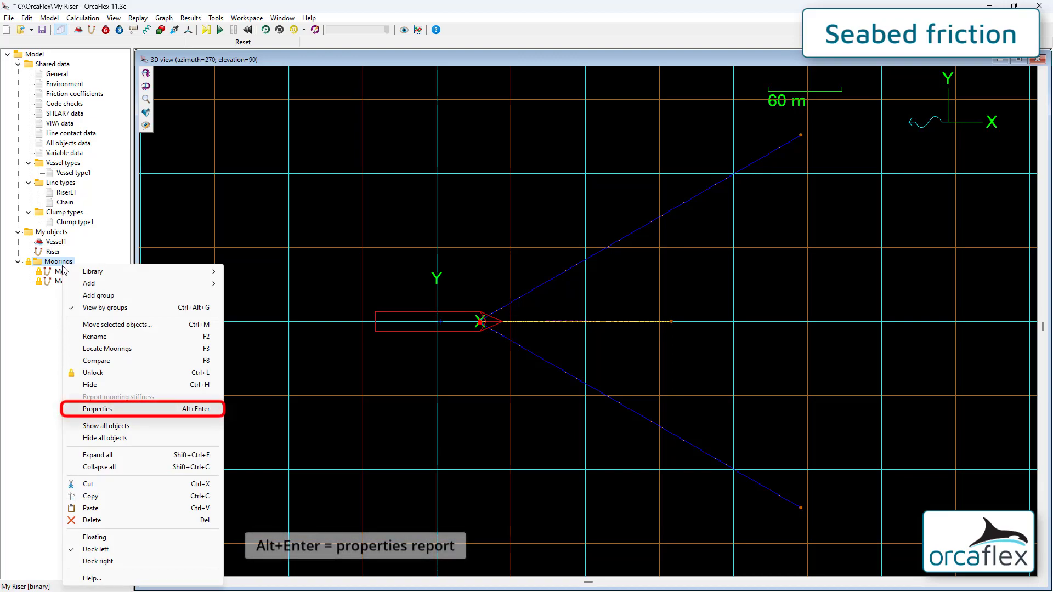
pyautogui.click(109, 409)
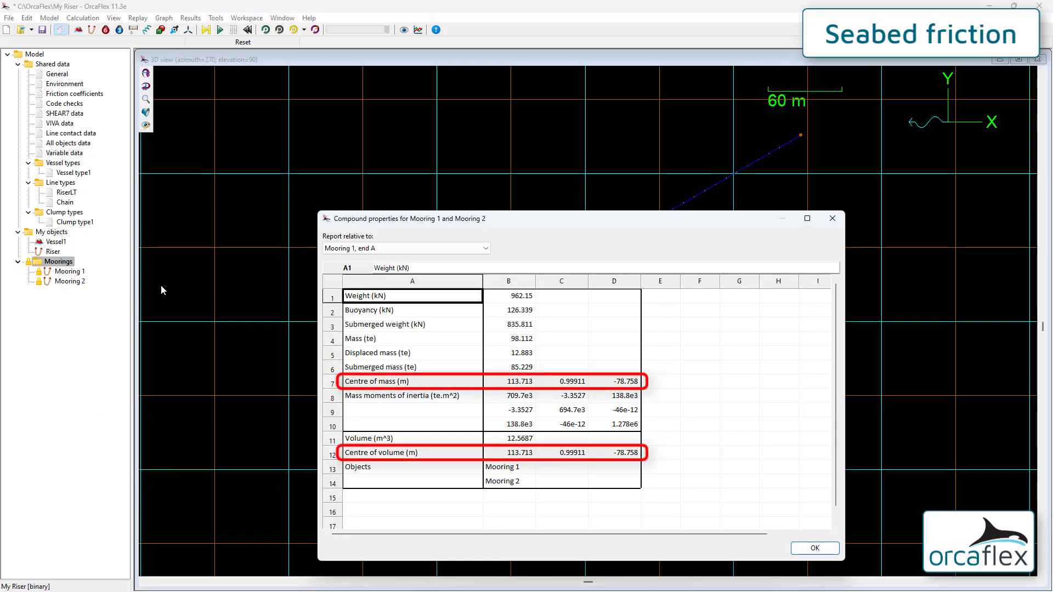
pyautogui.doubleClick(327, 219)
pyautogui.hotkey('ctrl', 'e')
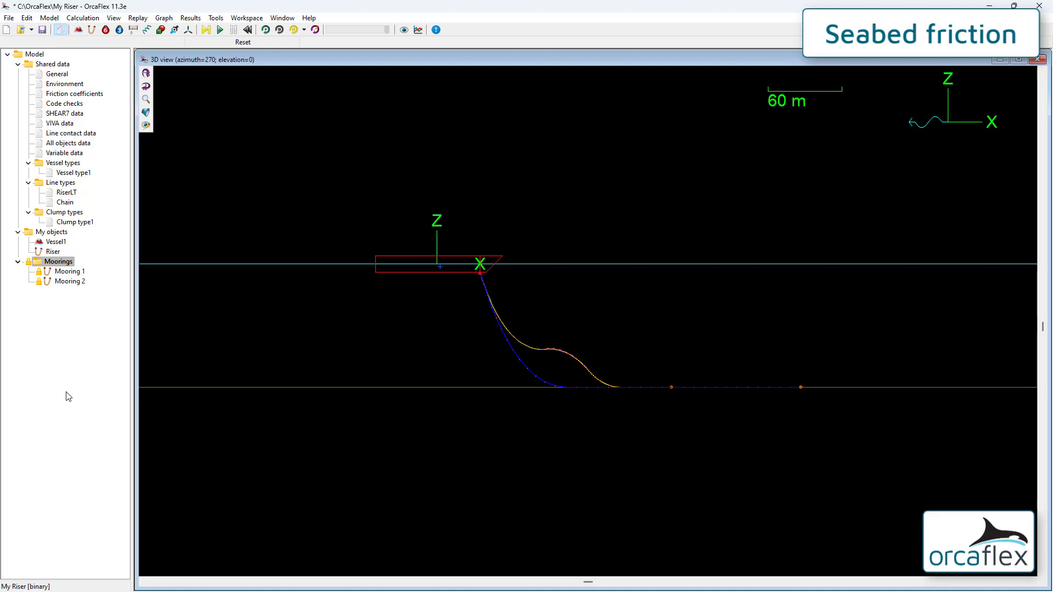
# Open the library file C:\OrcaFlex\Library objects.dat alongside the model
pyautogui.click(121, 351)
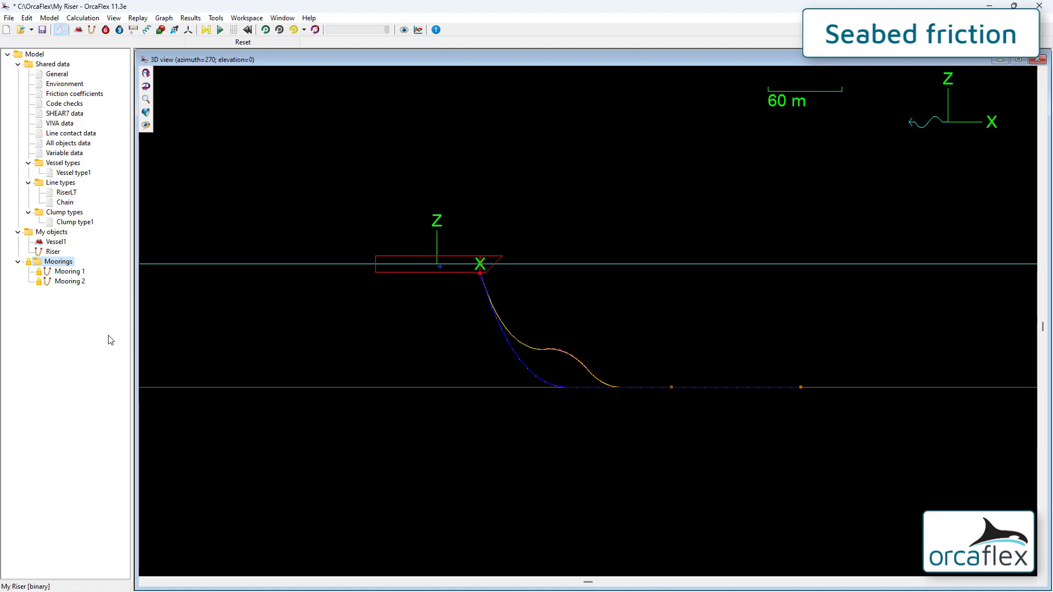
pyautogui.rightClick(106, 337)
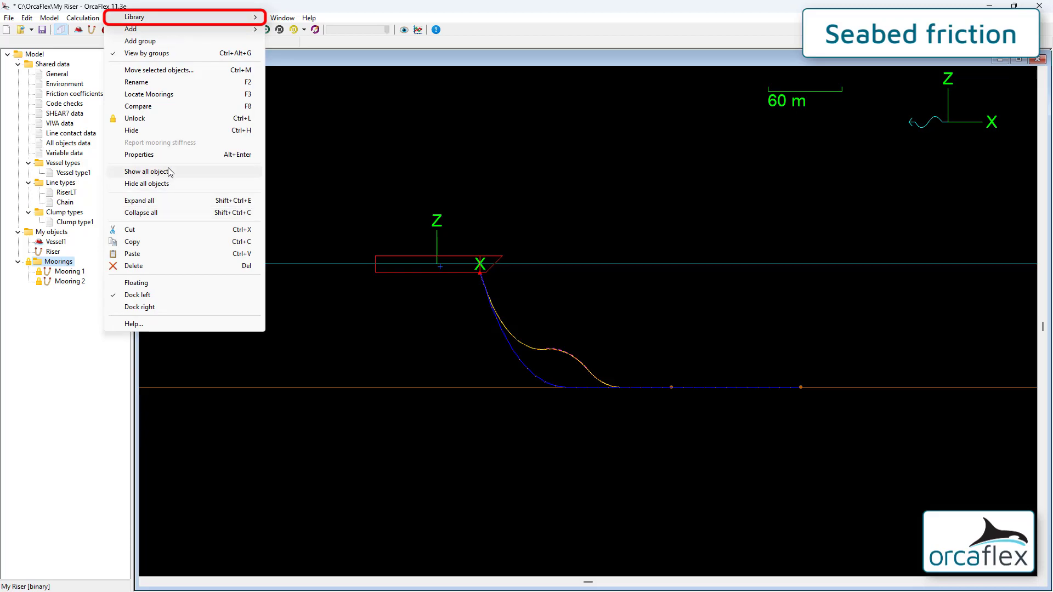
pyautogui.moveTo(236, 22)
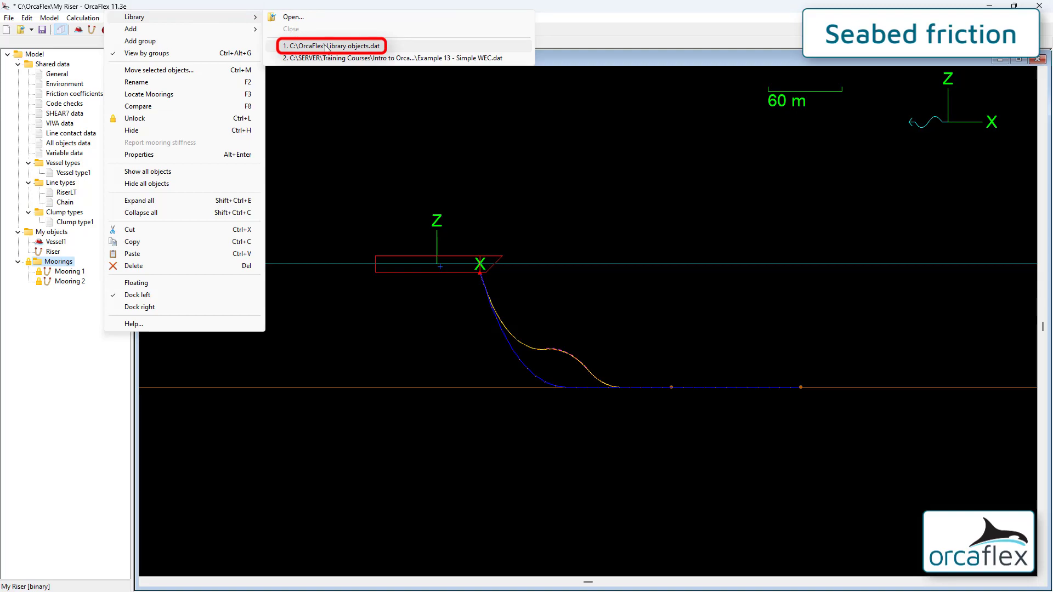
pyautogui.click(327, 47)
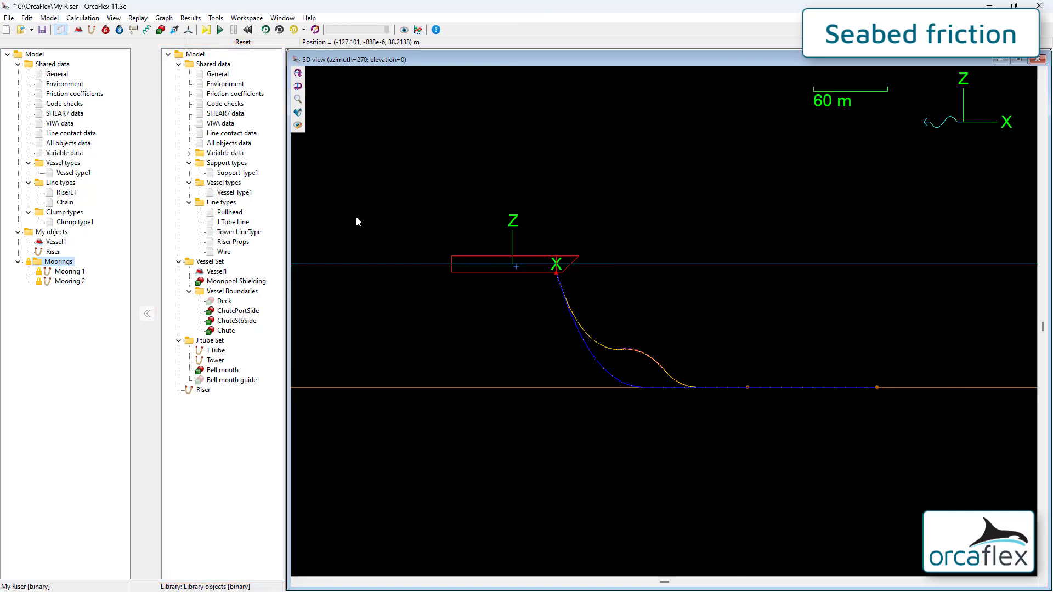
# Import the Wire line type and the Tower line from the library into the model
pyautogui.click(223, 252)
pyautogui.keyDown('ctrl'); pyautogui.click(216, 360); pyautogui.keyUp('ctrl')
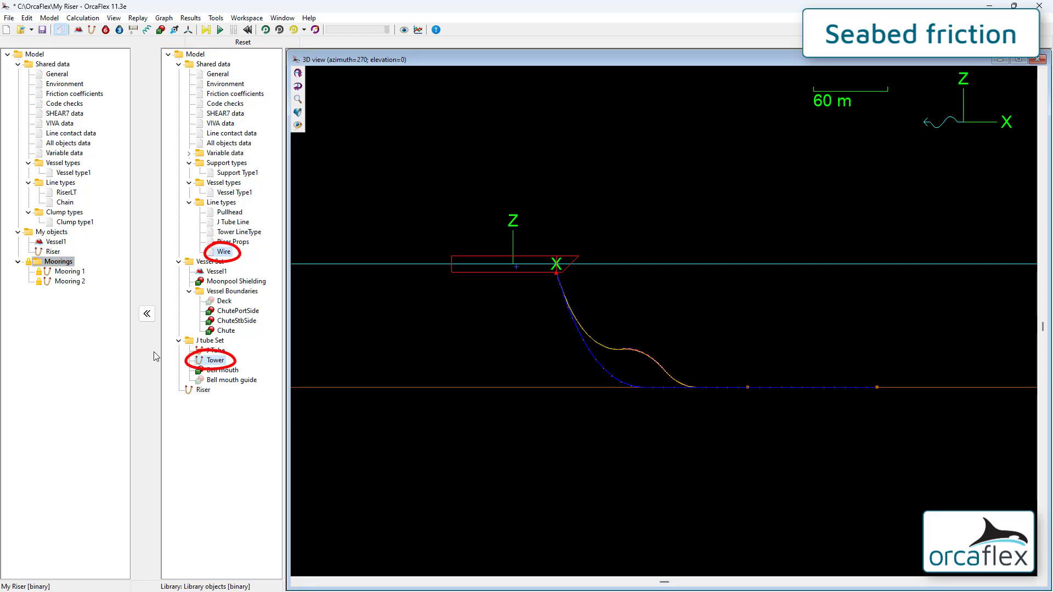
pyautogui.click(147, 313)
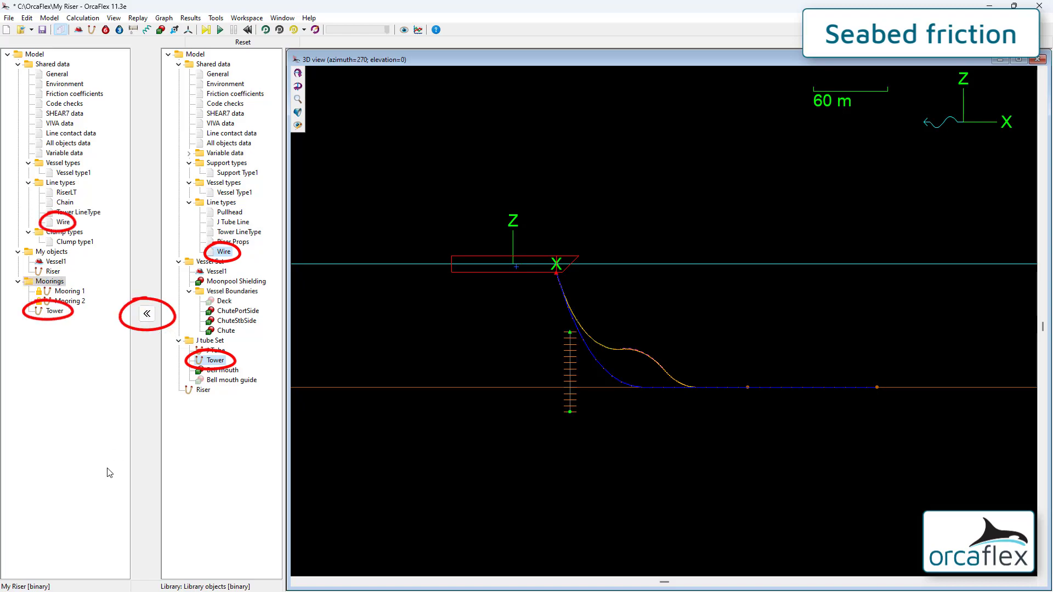
# Close the object library
pyautogui.rightClick(220, 461)
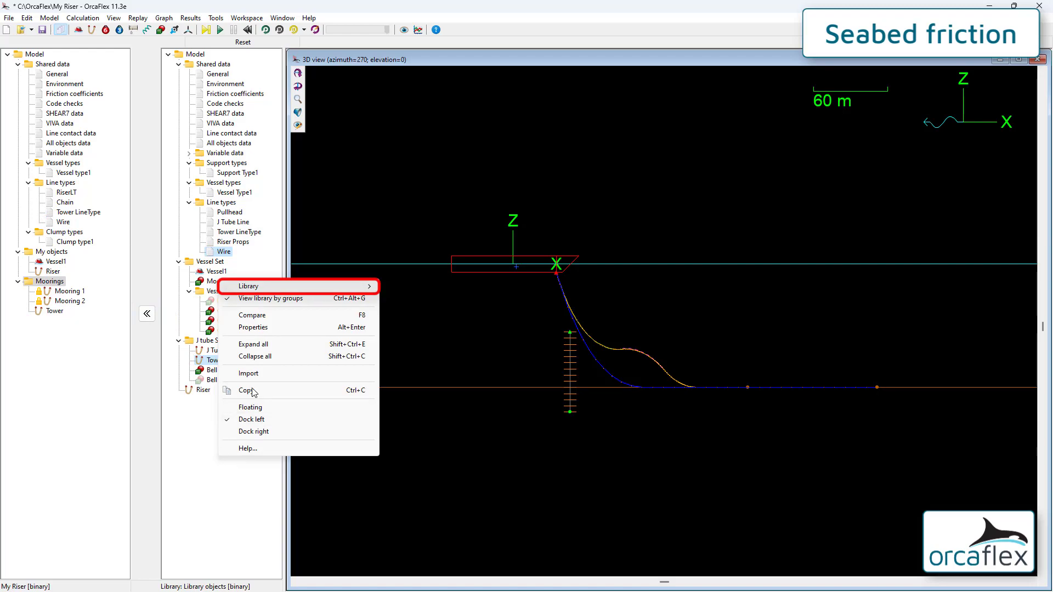
pyautogui.moveTo(292, 290)
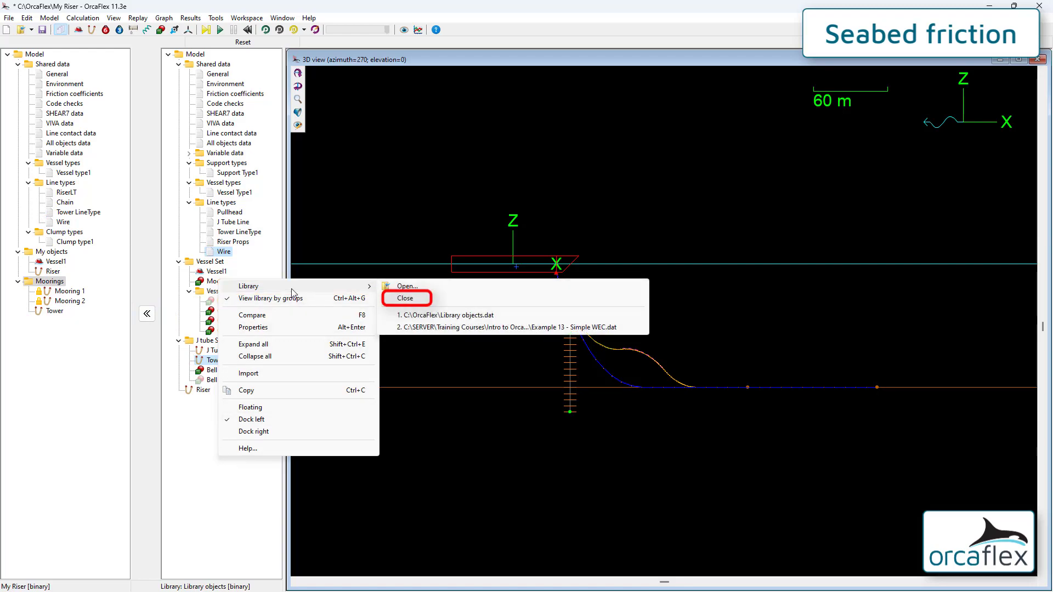
pyautogui.click(406, 298)
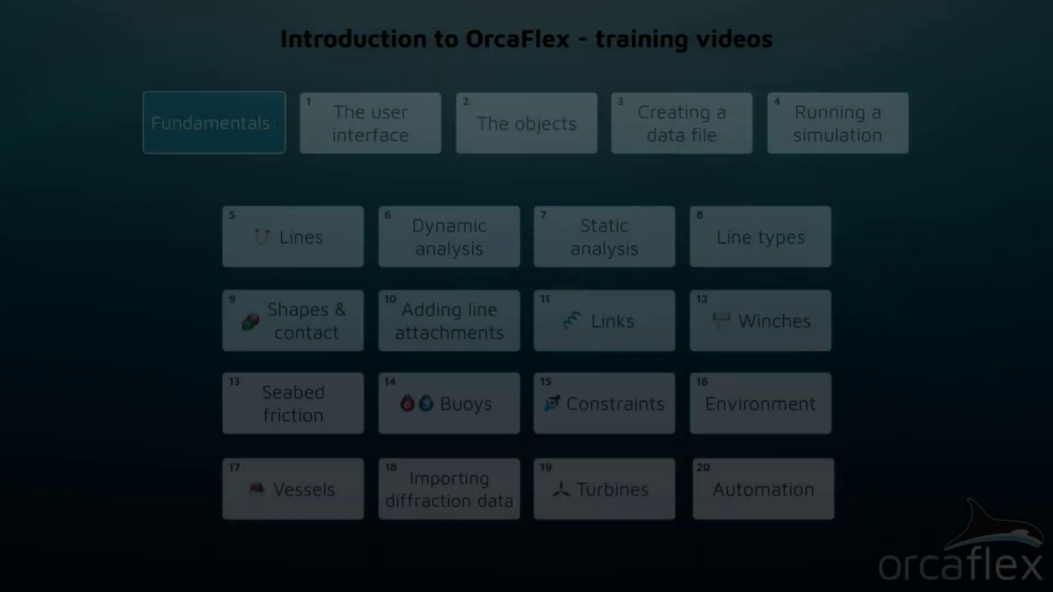